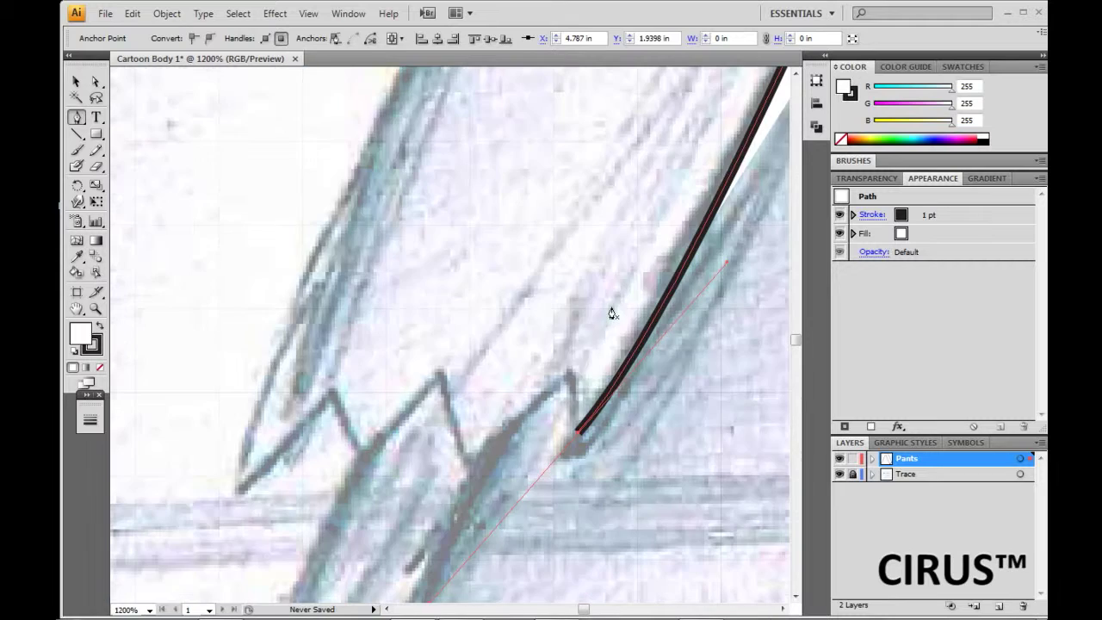
Trace the pants outline with the Pen tool, including the jagged leg hems, and close it along the waistline
{"action": "scroll", "coordinate": [456, 265], "scroll_direction": "down", "scroll_amount": 4}
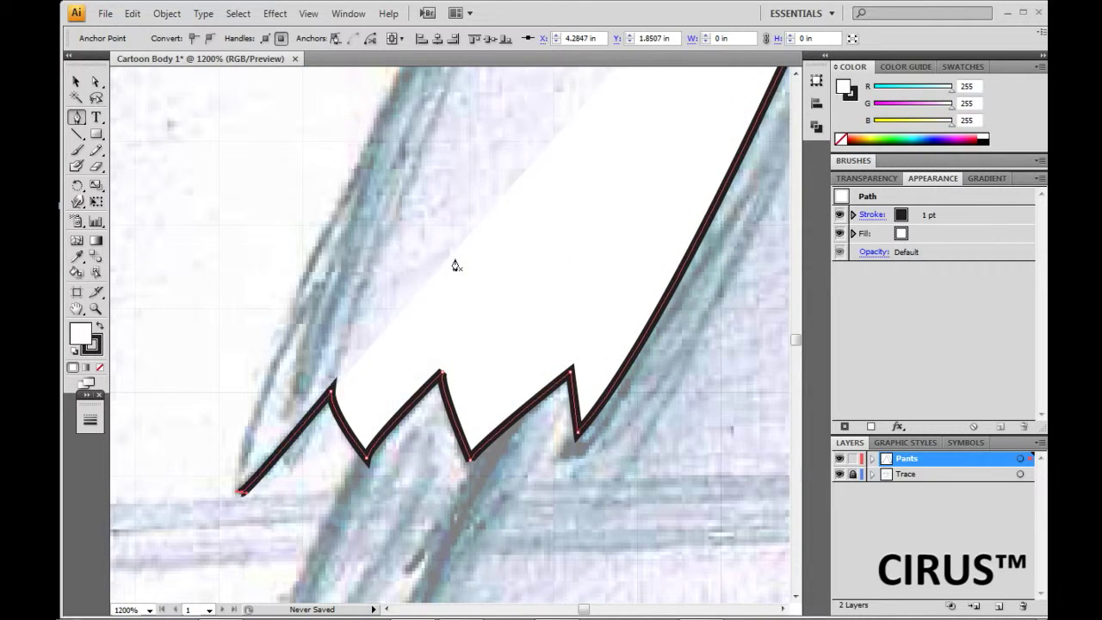
{"action": "key", "text": "v"}
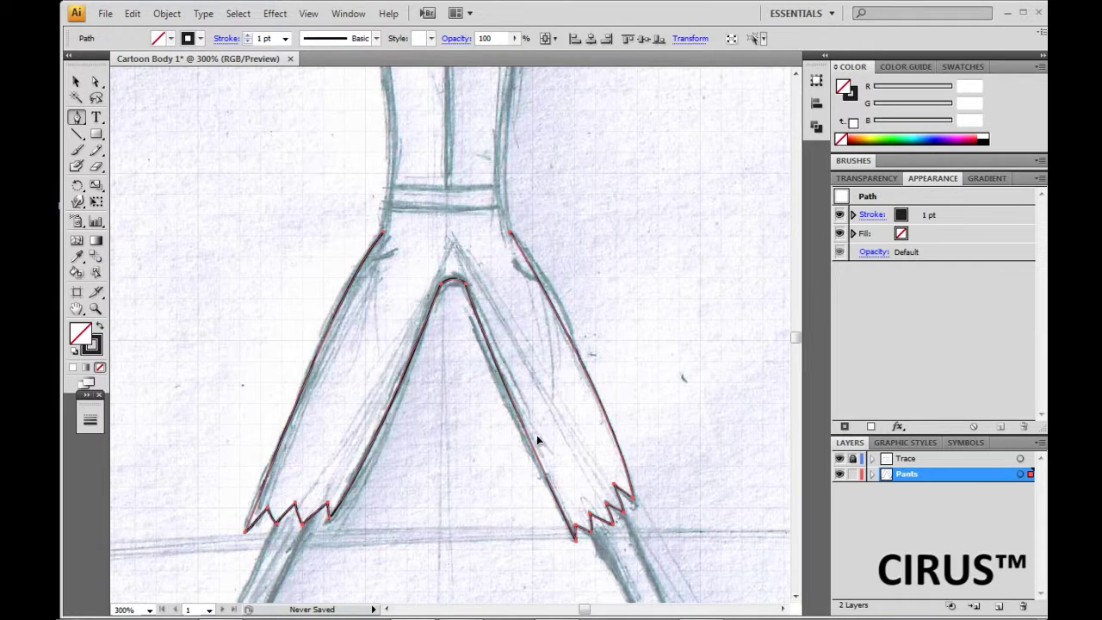
{"action": "left_click", "coordinate": [536, 436]}
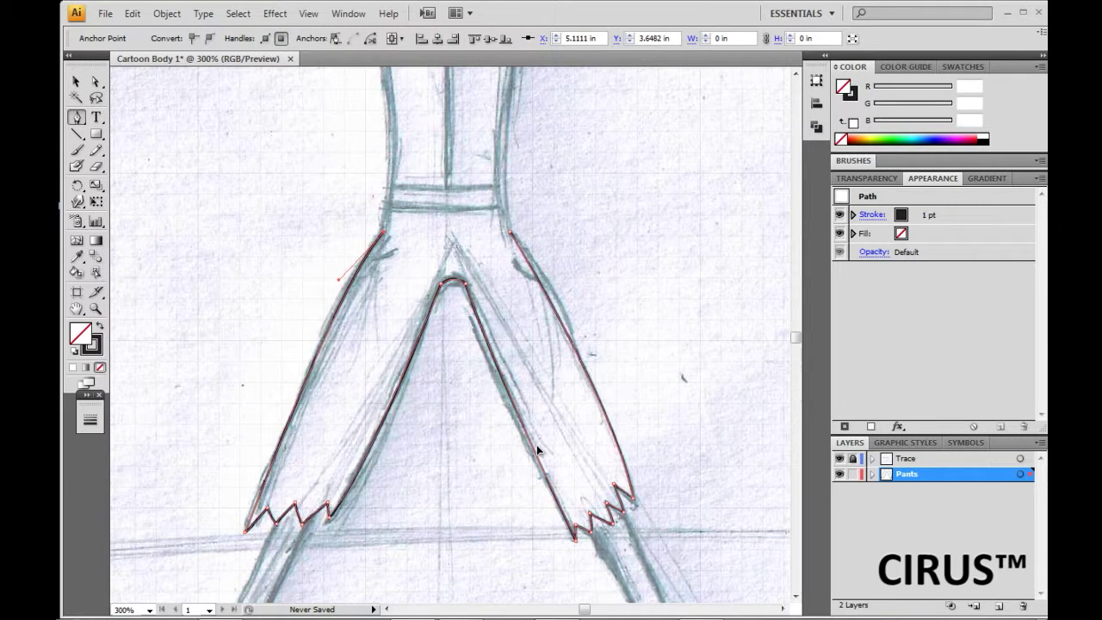
{"action": "key", "text": "v"}
{"action": "left_click", "coordinate": [547, 486]}
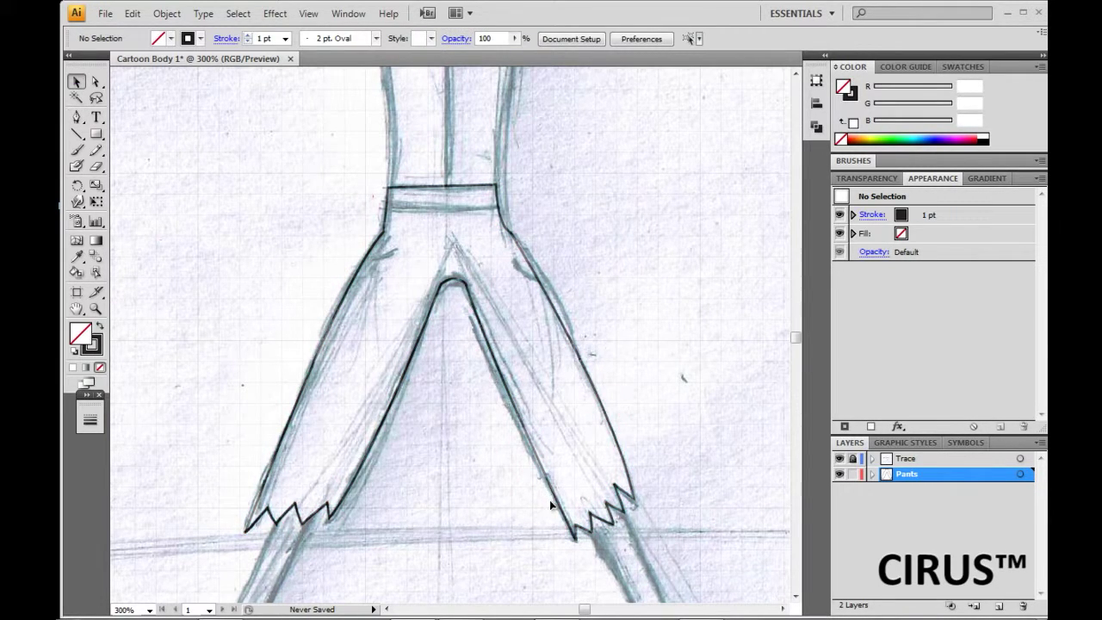
Add a new layer above the Pants layer for the character's torso
{"action": "scroll", "coordinate": [549, 499], "scroll_direction": "up", "scroll_amount": 1}
{"action": "scroll", "coordinate": [549, 499], "scroll_direction": "down", "scroll_amount": 1}
{"action": "scroll", "coordinate": [549, 504], "scroll_direction": "up", "scroll_amount": 3}
{"action": "scroll", "coordinate": [549, 507], "scroll_direction": "down", "scroll_amount": 2}
{"action": "scroll", "coordinate": [542, 482], "scroll_direction": "right", "scroll_amount": 2}
{"action": "key", "text": "ctrl+l"}
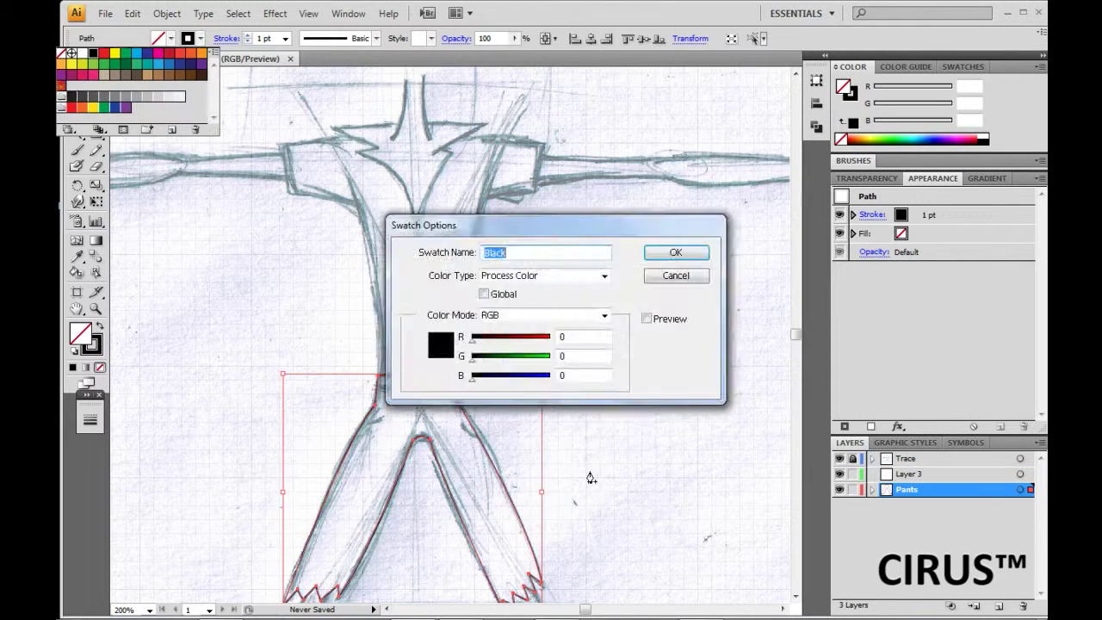
Trace the left half of the torso with the Pen tool, from waist to shoulder, across the neckline and down the centre
{"action": "key", "text": "p"}
{"action": "scroll", "coordinate": [551, 458], "scroll_direction": "up", "scroll_amount": 1}
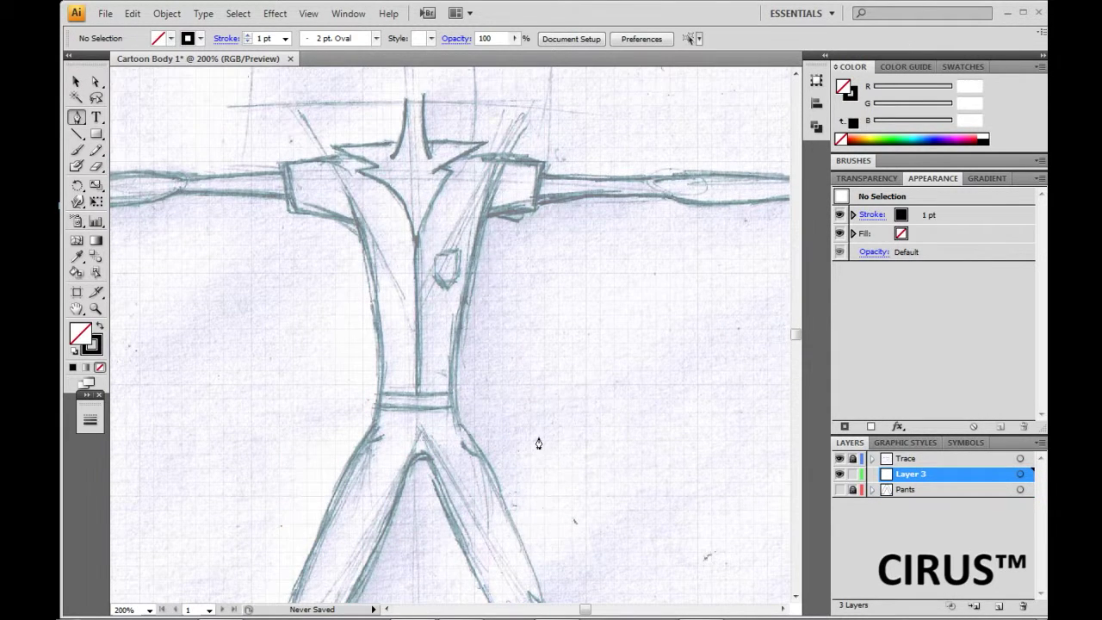
{"action": "left_click", "coordinate": [534, 429]}
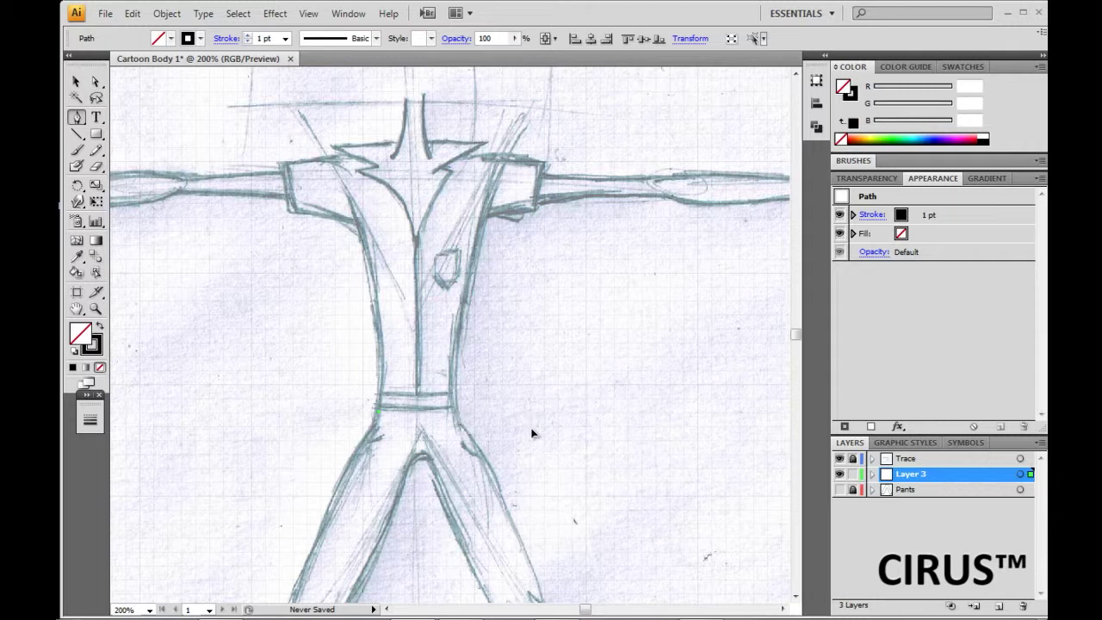
{"action": "left_click", "coordinate": [545, 461]}
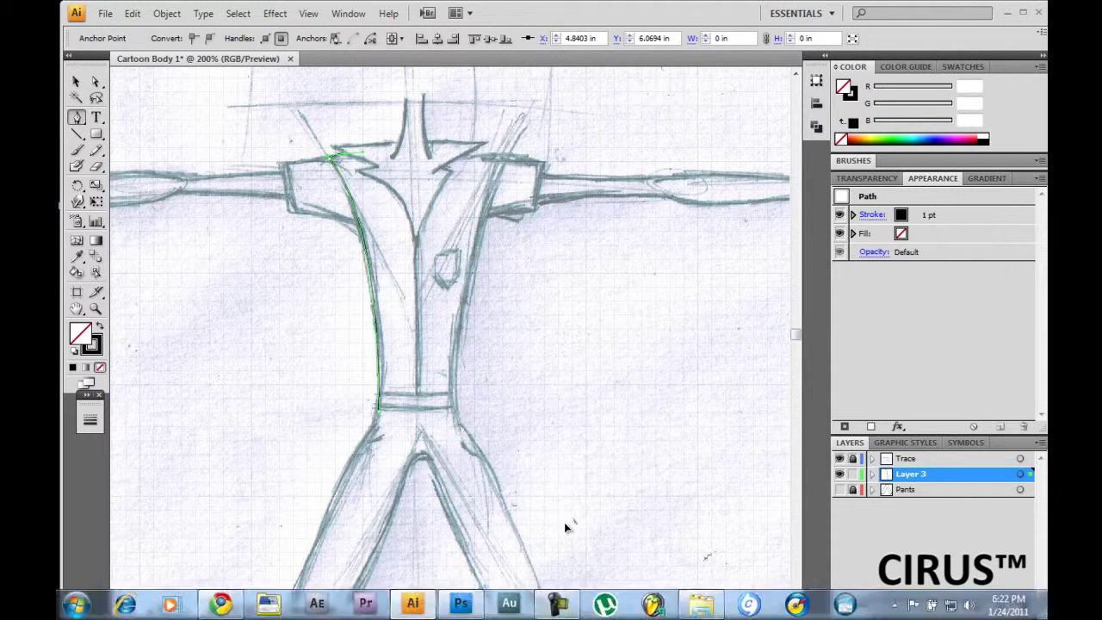
{"action": "key", "text": "ctrl+equal"}
{"action": "key", "text": "ctrl+equal"}
{"action": "key", "text": "ctrl+minus"}
{"action": "key", "text": "ctrl+minus"}
{"action": "key", "text": "ctrl+equal"}
{"action": "key", "text": "ctrl+minus"}
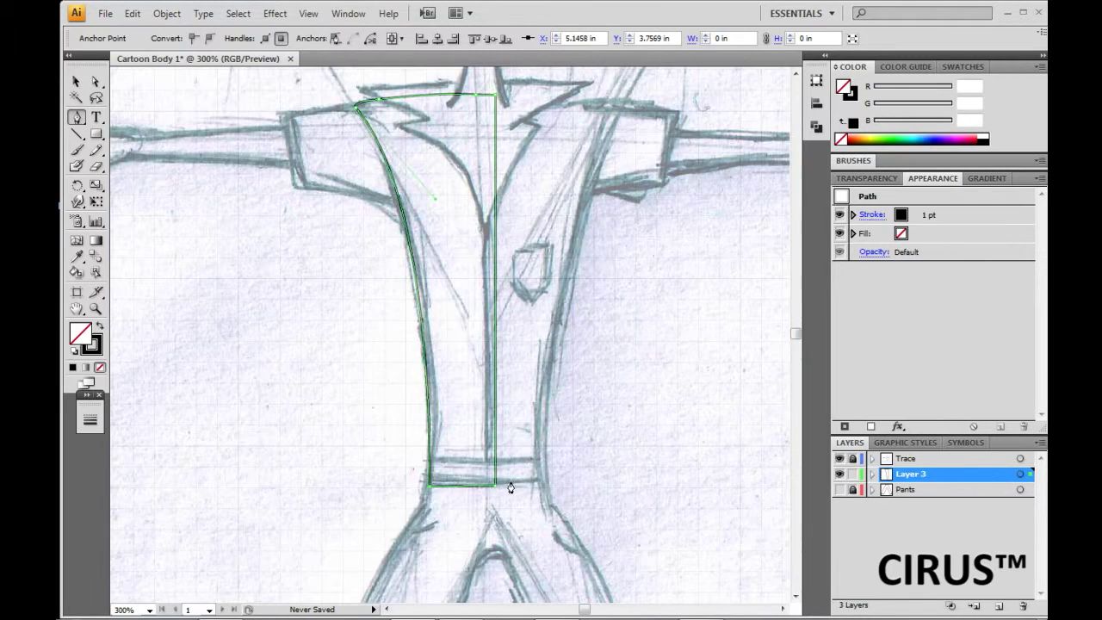
{"action": "scroll", "coordinate": [511, 486], "scroll_direction": "up", "scroll_amount": 1}
Fill the torso half with black, reflect a copy of it and nudge the copy to the right to form the other half
{"action": "key", "text": "v"}
{"action": "left_click", "coordinate": [171, 37]}
{"action": "left_click", "coordinate": [79, 43]}
{"action": "left_click", "coordinate": [166, 13]}
{"action": "mouse_move", "coordinate": [221, 32]}
{"action": "left_click", "coordinate": [405, 89]}
{"action": "key", "text": "shift+Right"}
{"action": "key", "text": "shift+Right"}
{"action": "key", "text": "shift+Right"}
{"action": "key", "text": "shift+Right"}
Select both torso halves and unite them into one shape with the Pathfinder
{"action": "key", "text": "ctrl+a"}
{"action": "left_click", "coordinate": [816, 125]}
{"action": "left_click", "coordinate": [659, 105]}
Fill the pants shape with black
{"action": "left_click", "coordinate": [465, 516]}
{"action": "key", "text": "ctrl+minus"}
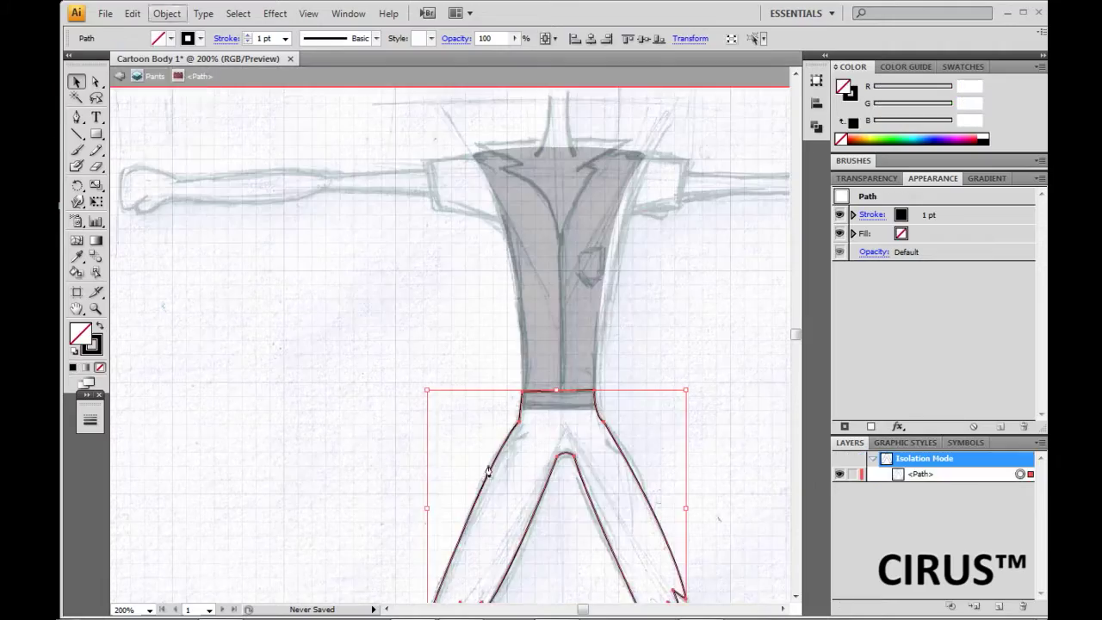
{"action": "key", "text": "ctrl+minus"}
{"action": "key", "text": "ctrl+plus"}
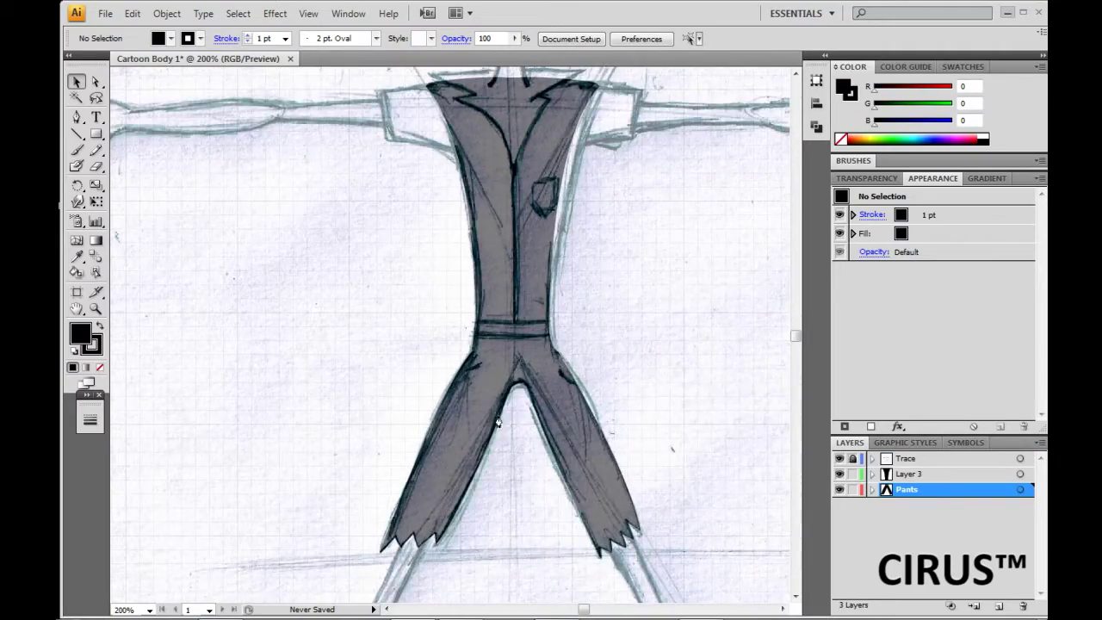
Rename Layer 3 as Torso
{"action": "key", "text": "f"}
{"action": "key", "text": "f"}
{"action": "key", "text": "ctrl+plus"}
{"action": "scroll", "coordinate": [538, 442], "scroll_direction": "up", "scroll_amount": 5}
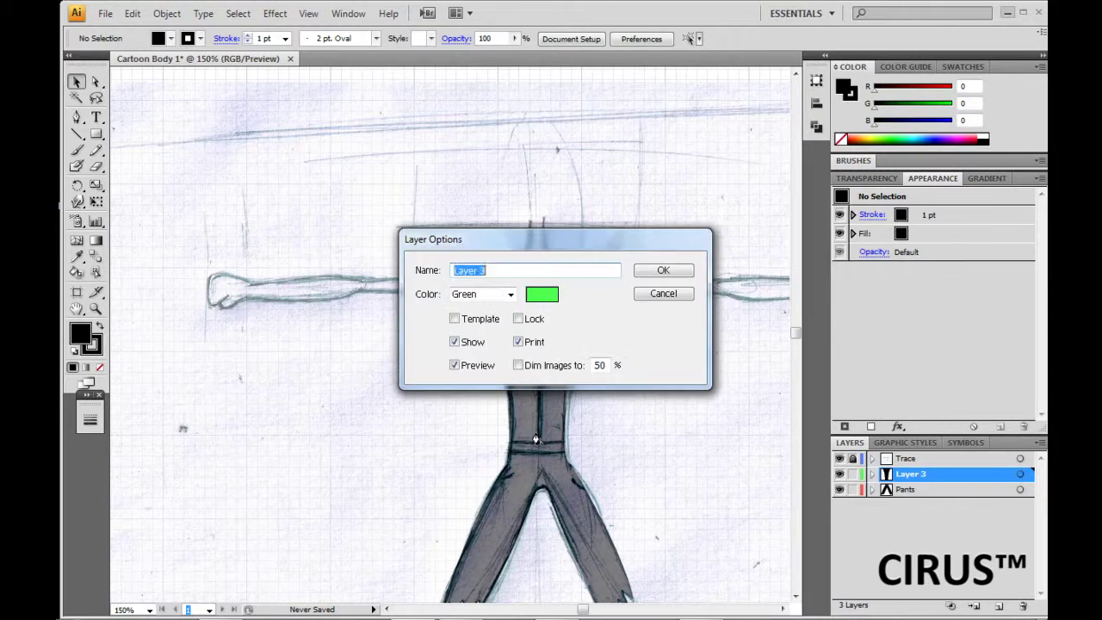
{"action": "type", "text": "Torso"}
{"action": "key", "text": "Return"}
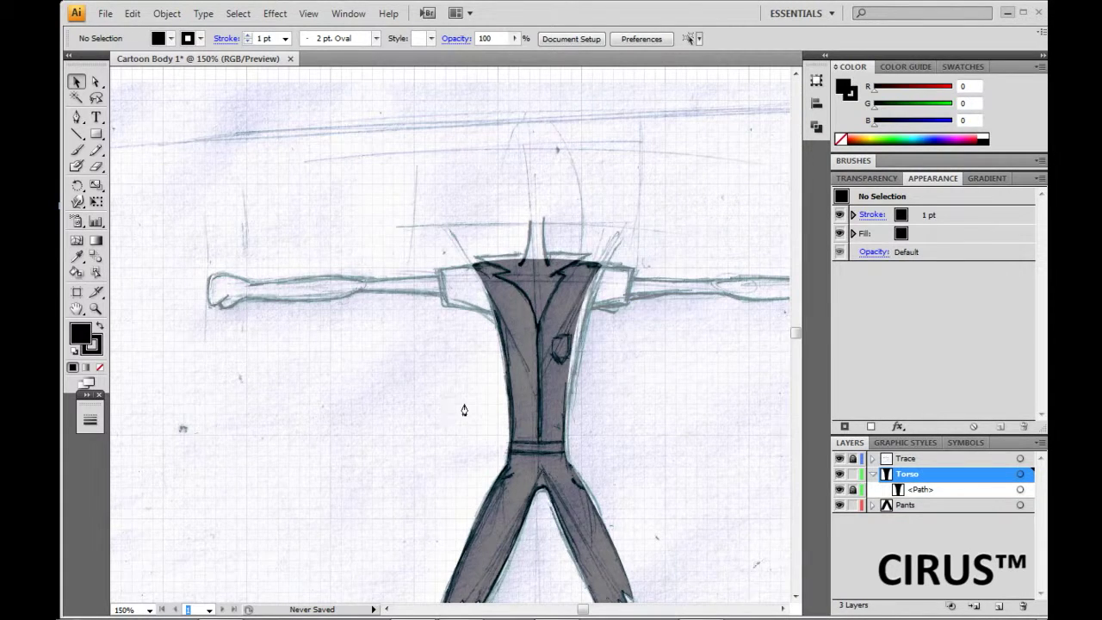
Set the fill to none and trace the right-hand shirt sleeve as a closed path overlapping the torso
{"action": "key", "text": "ctrl+plus"}
{"action": "key", "text": "ctrl+plus"}
{"action": "key", "text": "ctrl+plus"}
{"action": "key", "text": "p"}
{"action": "left_click", "coordinate": [171, 38]}
{"action": "left_click", "coordinate": [64, 53]}
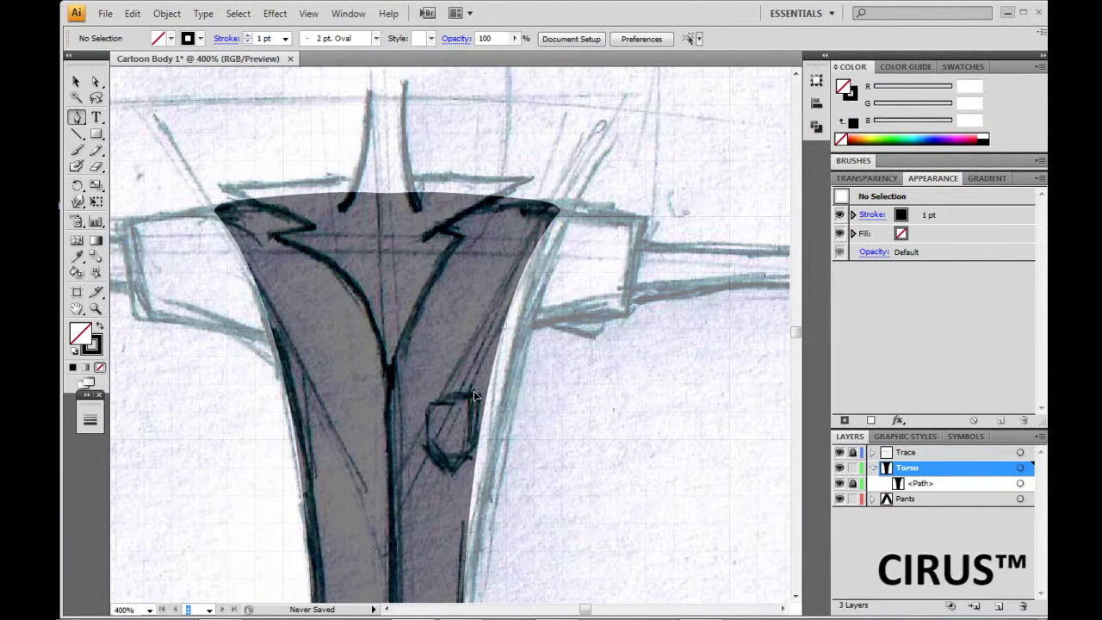
{"action": "left_click", "coordinate": [502, 210]}
{"action": "left_click", "coordinate": [646, 210]}
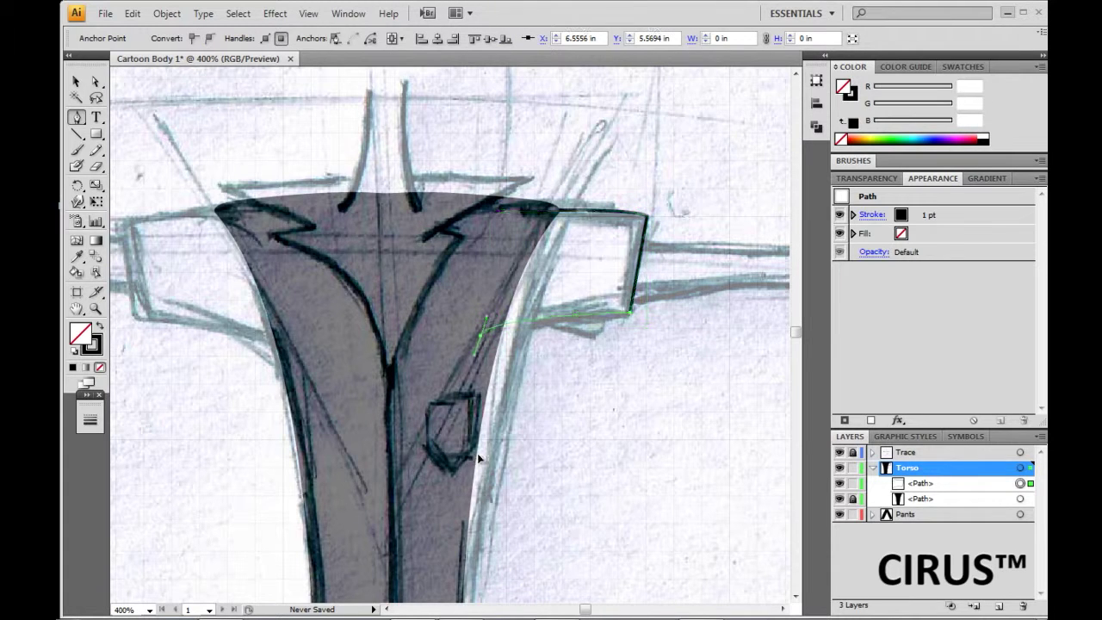
{"action": "key", "text": "ctrl+j"}
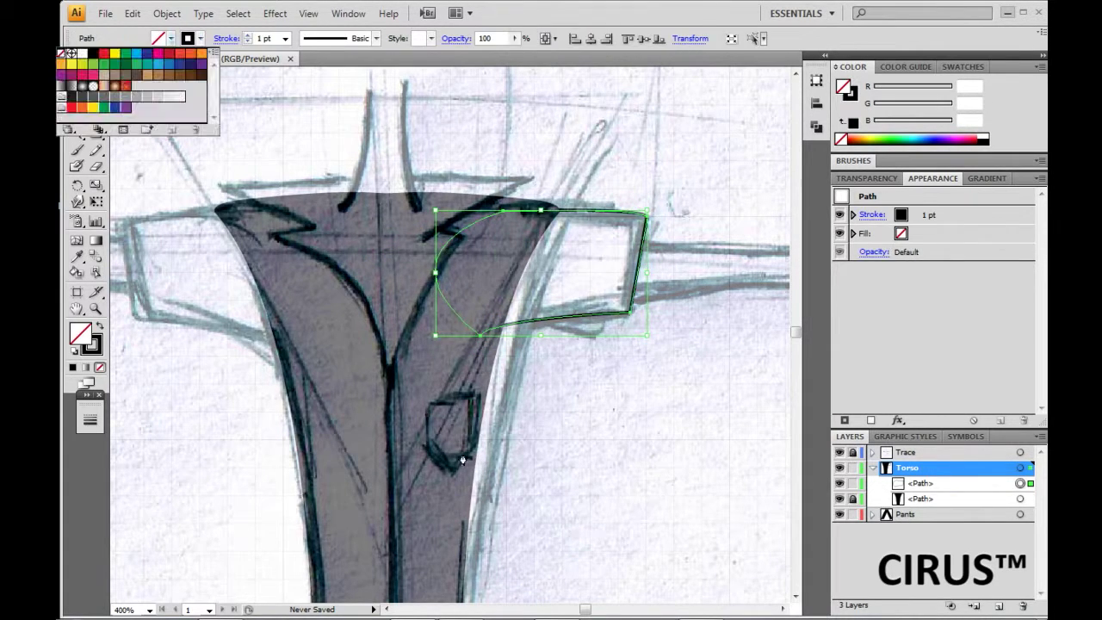
Fill the sleeve with black and reshape its edges with the Warp tool
{"action": "left_click", "coordinate": [82, 54]}
{"action": "double_click", "coordinate": [77, 201]}
{"action": "key", "text": "Return"}
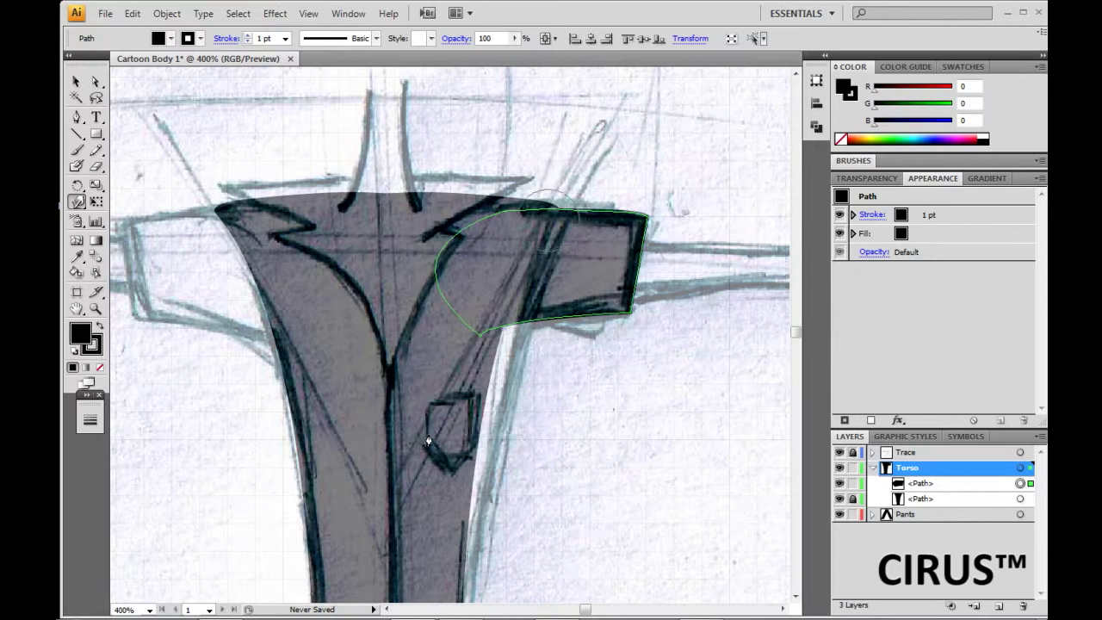
{"action": "key", "text": "ctrl+shift+a"}
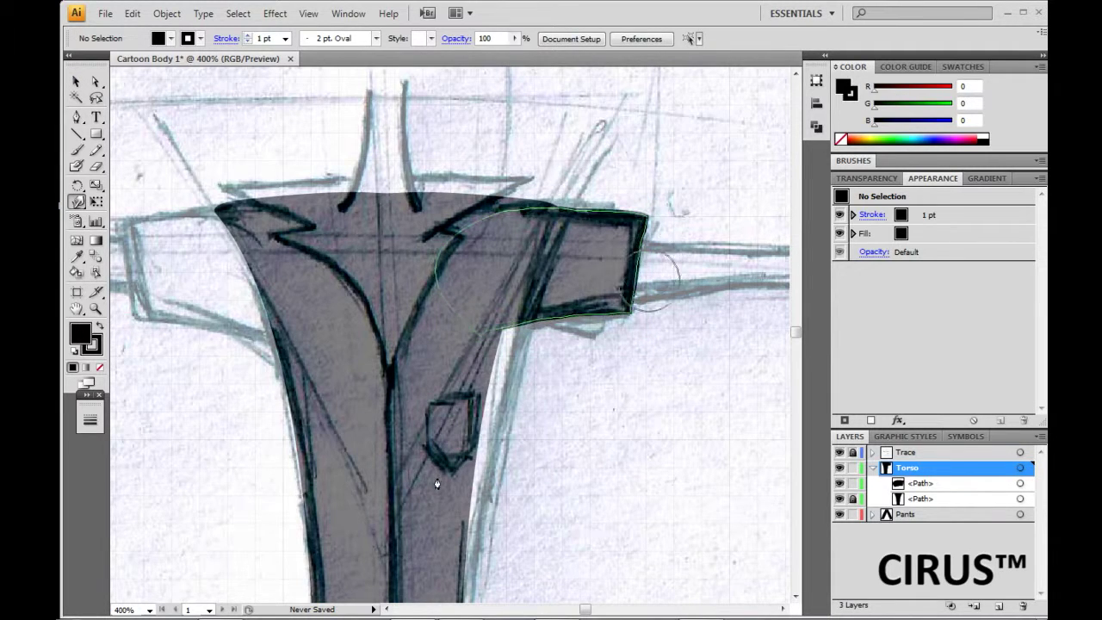
Duplicate the sleeve in place and reflect one copy onto the opposite shoulder
{"action": "scroll", "coordinate": [422, 480], "scroll_direction": "left", "scroll_amount": 2}
{"action": "key", "text": "ctrl+z"}
{"action": "key", "text": "ctrl+minus"}
{"action": "key", "text": "ctrl+minus"}
{"action": "key", "text": "ctrl+minus"}
{"action": "key", "text": "ctrl+minus"}
{"action": "key", "text": "ctrl+plus"}
{"action": "key", "text": "ctrl+plus"}
{"action": "key", "text": "ctrl+plus"}
{"action": "key", "text": "ctrl+plus"}
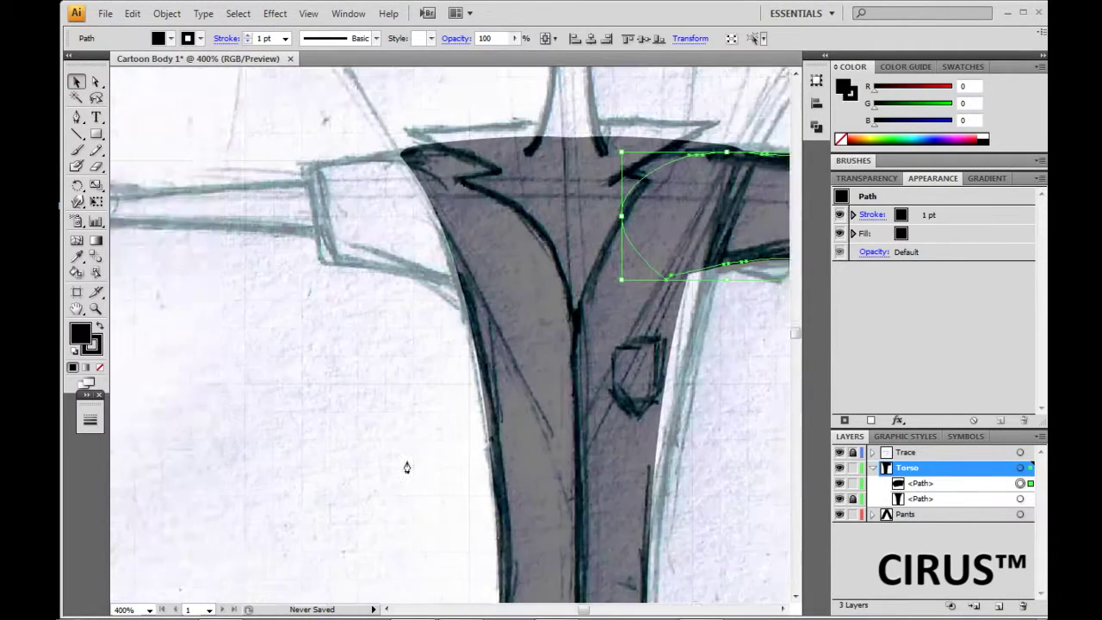
{"action": "scroll", "coordinate": [406, 467], "scroll_direction": "right", "scroll_amount": 2}
{"action": "key", "text": "ctrl+c"}
{"action": "key", "text": "ctrl+f"}
{"action": "key", "text": "alt+o"}
{"action": "key", "text": "Right"}
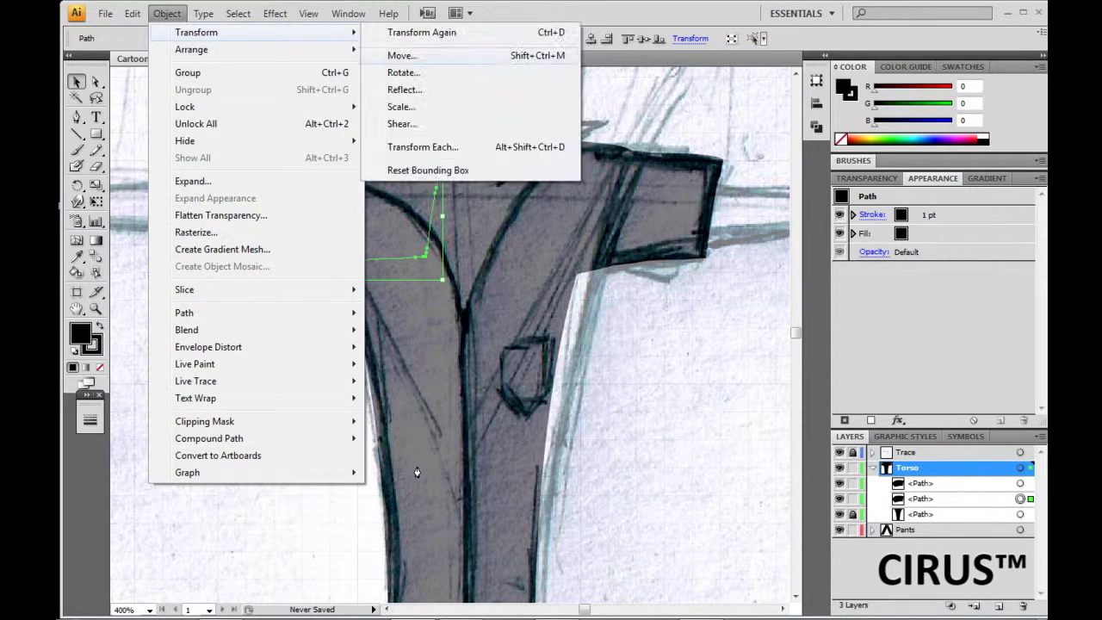
{"action": "key", "text": "Escape"}
Clear the selection and rename the Torso layer as Upper Body
{"action": "key", "text": "ctrl+shift+a"}
{"action": "type", "text": "Upper Body"}
{"action": "key", "text": "Return"}
Save the drawing as Character Male _1.ai in the Gayelle Animated for Carnival folder, accepting the Illustrator options
{"action": "key", "text": "ctrl+shift+s"}
{"action": "type", "text": "Anim"}
{"action": "key", "text": "BackSpace"}
{"action": "key", "text": "BackSpace"}
{"action": "key", "text": "BackSpace"}
{"action": "key", "text": "BackSpace"}
{"action": "type", "text": "Character Body_1"}
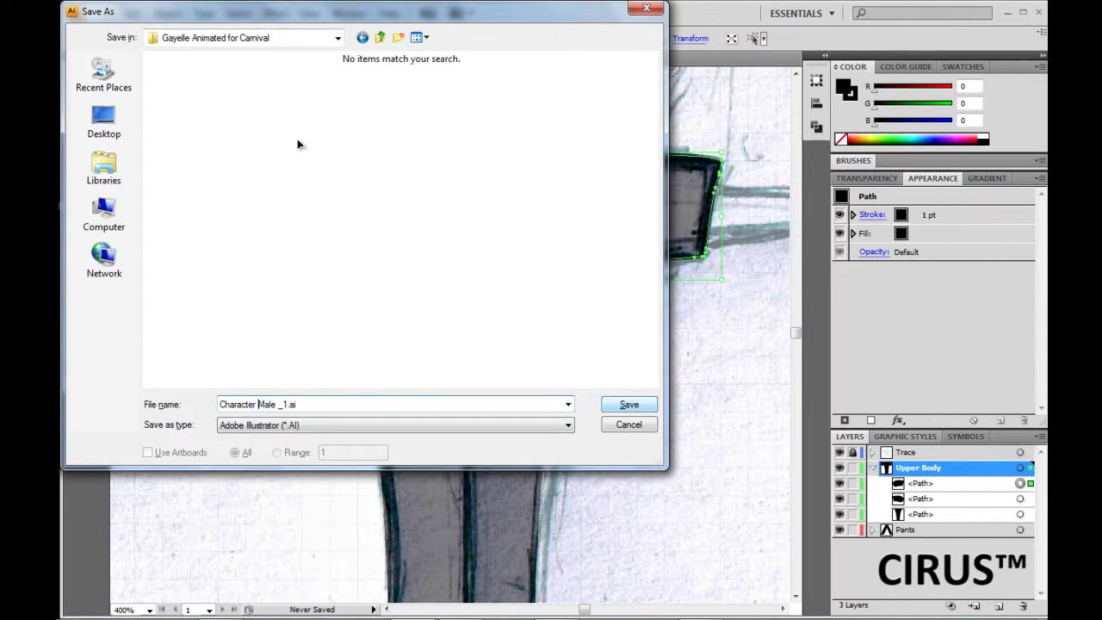
{"action": "key", "text": "Return"}
{"action": "key", "text": "Return"}
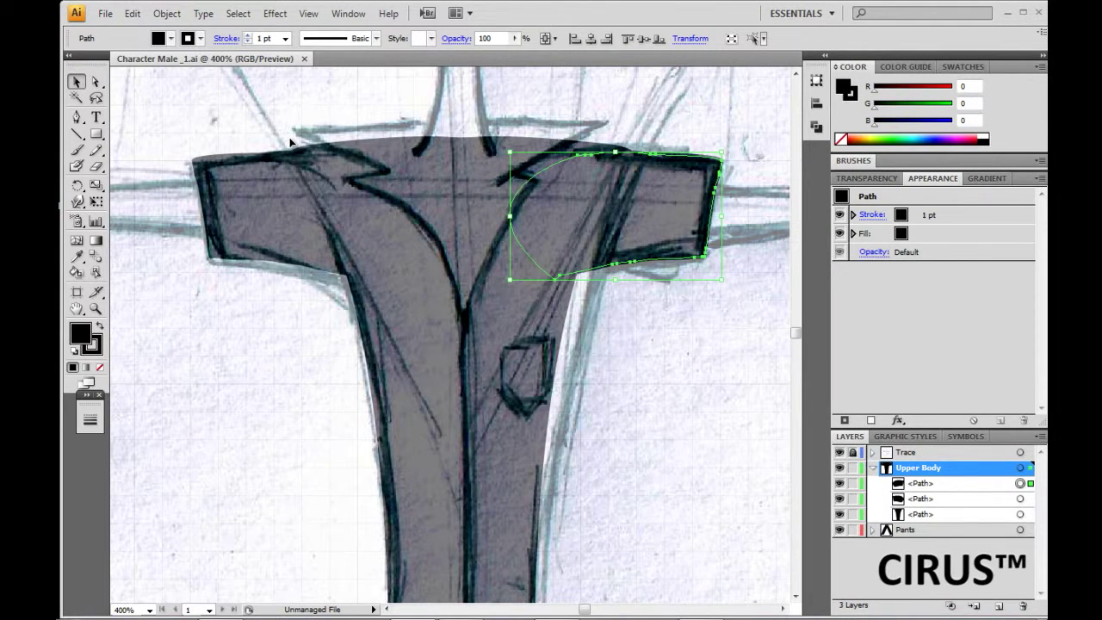
Name the paths in the Upper Body layer Torso, Right Shirt Sleeve and Left Shirt Sleeve
{"action": "type", "text": "Torso"}
{"action": "key", "text": "Return"}
{"action": "type", "text": "Right Shirt Sleeve"}
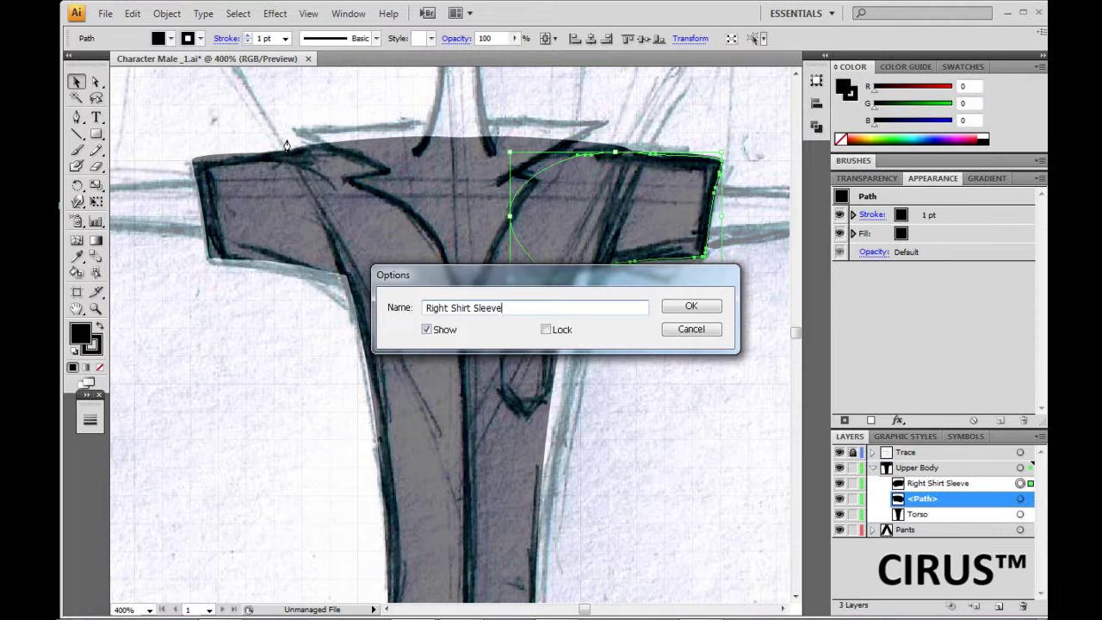
{"action": "type", "text": "Left Shirt Sleeve"}
{"action": "key", "text": "Return"}
On a new sublayer of Upper Body, trace the left half and top edge of the jagged collar area with a red fill
{"action": "scroll", "coordinate": [293, 223], "scroll_direction": "up", "scroll_amount": 2}
{"action": "key", "text": "ctrl+l"}
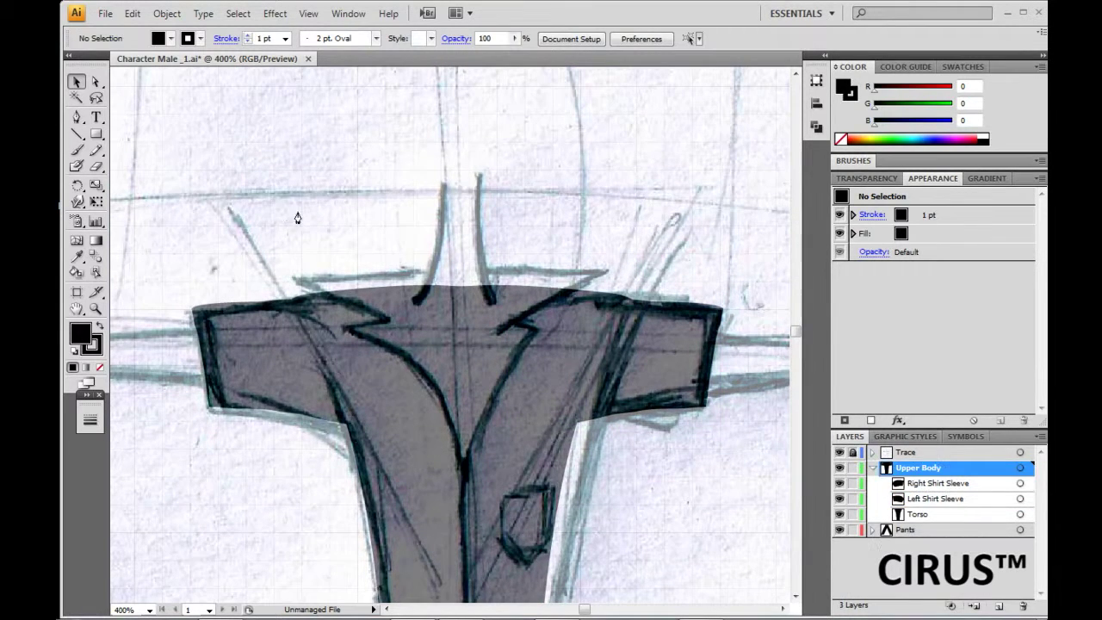
{"action": "key", "text": "Escape"}
{"action": "key", "text": "ctrl+shift+z"}
{"action": "key", "text": "ctrl+shift+z"}
{"action": "key", "text": "ctrl+shift+z"}
{"action": "key", "text": "ctrl+shift+z"}
{"action": "key", "text": "ctrl+shift+z"}
{"action": "key", "text": "ctrl+shift+z"}
{"action": "key", "text": "ctrl+shift+z"}
{"action": "key", "text": "ctrl+shift+z"}
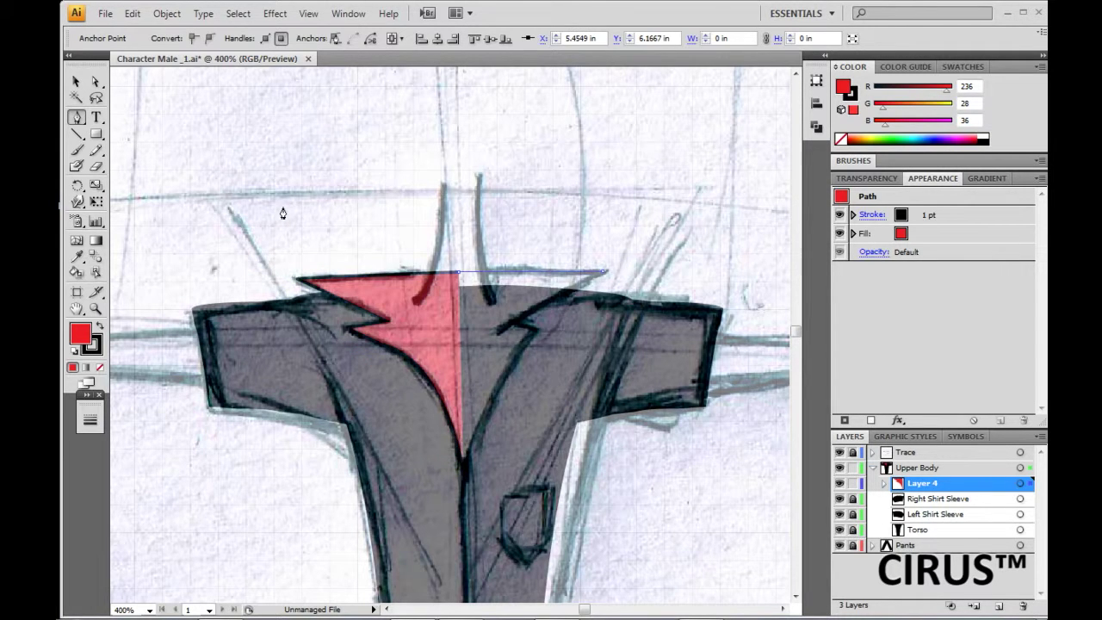
Complete the right half of the red collar shape down to the point of the neckline
{"action": "key", "text": "ctrl+shift+z"}
{"action": "key", "text": "ctrl+shift+z"}
{"action": "key", "text": "a"}
{"action": "key", "text": "ctrl+z"}
{"action": "key", "text": "ctrl+shift+z"}
{"action": "key", "text": "ctrl+z"}
Draw a red belt band across the waist with the Pen tool on a new sublayer of Pants
{"action": "key", "text": "ctrl+minus"}
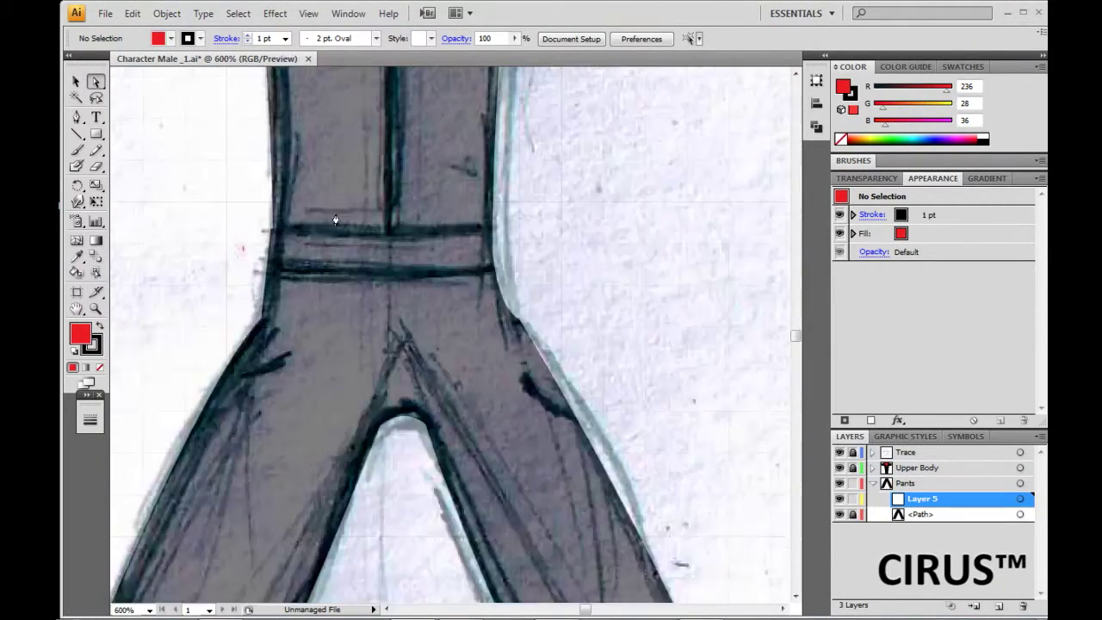
{"action": "scroll", "coordinate": [336, 215], "scroll_direction": "up", "scroll_amount": 2}
{"action": "key", "text": "p"}
{"action": "key", "text": "ctrl+shift+z"}
{"action": "key", "text": "ctrl+z"}
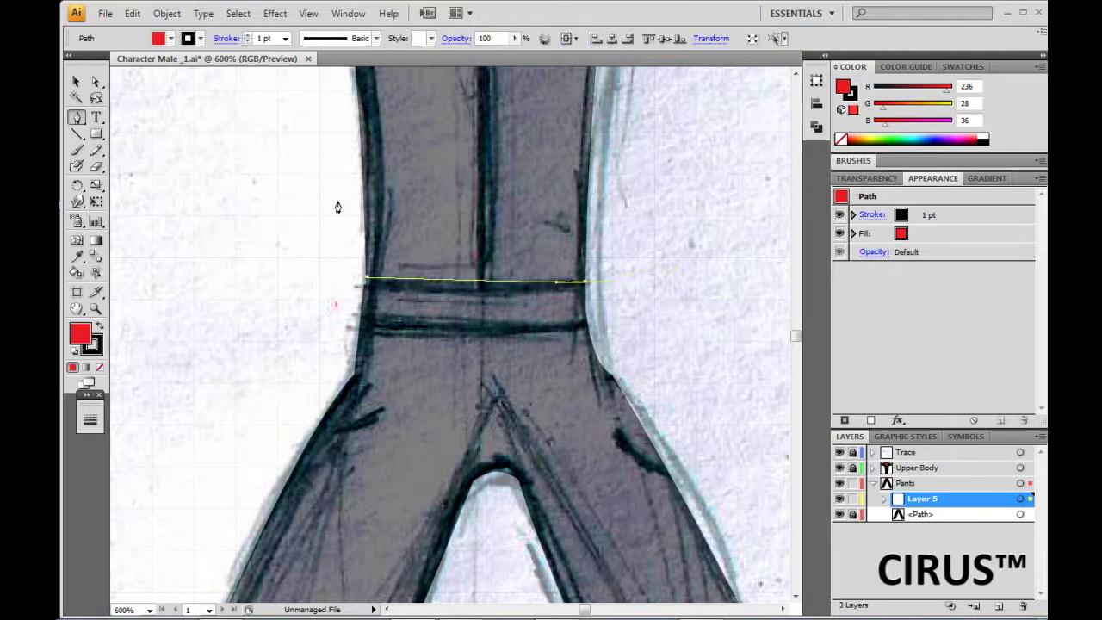
{"action": "key", "text": "ctrl+z"}
{"action": "key", "text": "ctrl+z"}
{"action": "key", "text": "ctrl+z"}
{"action": "key", "text": "ctrl+z"}
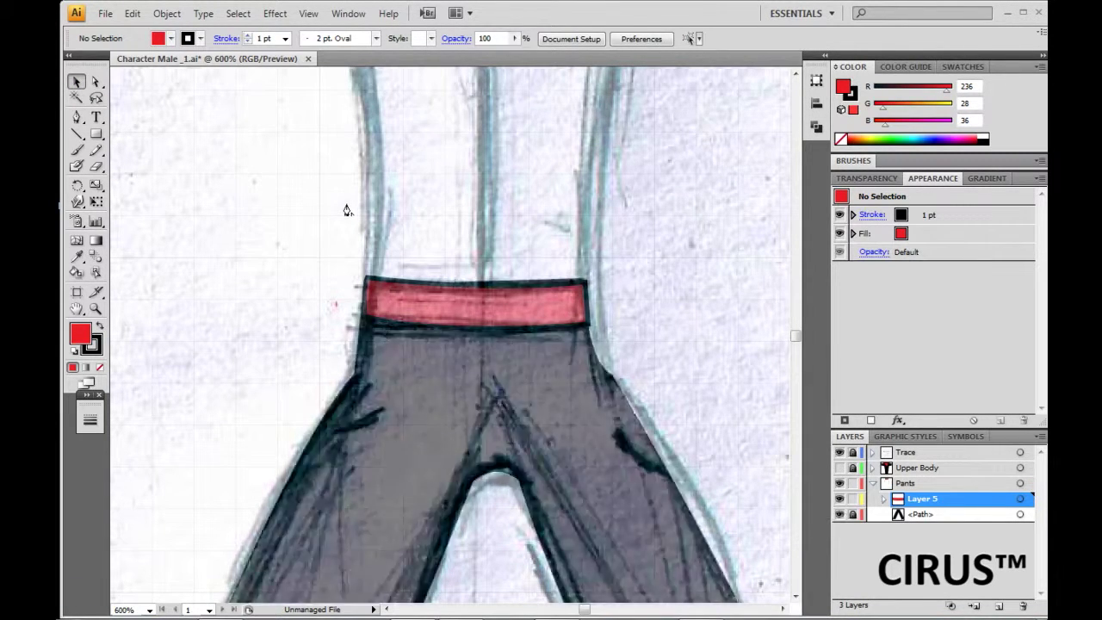
Draw the chest pocket as a white shape in the Upper Body layer and name its path Shirt Pocket
{"action": "key", "text": "ctrl+minus"}
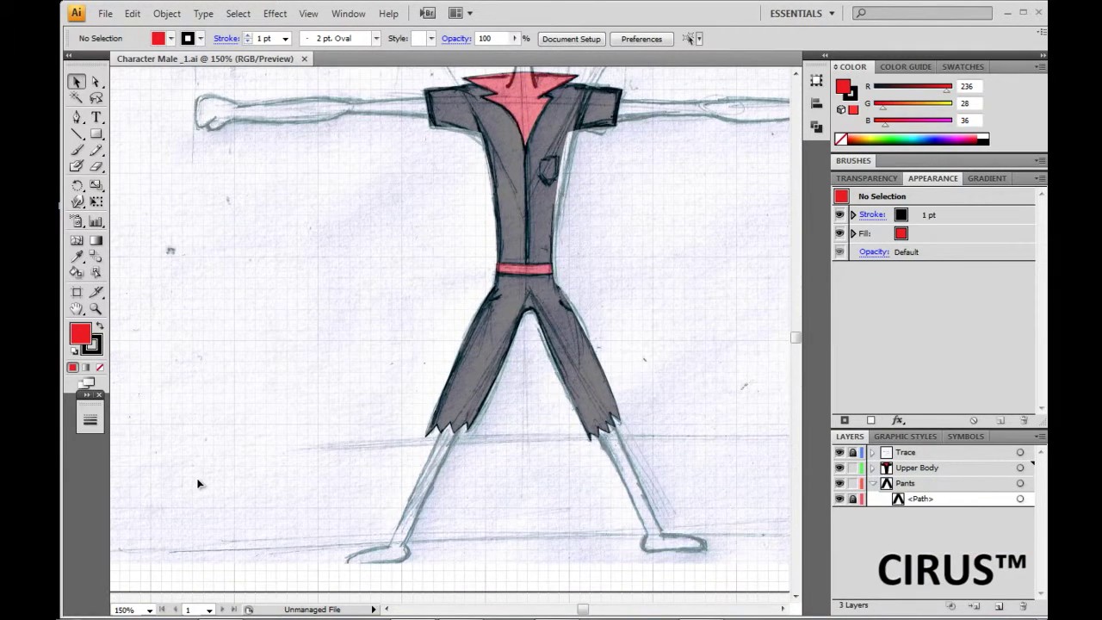
{"action": "key", "text": "p"}
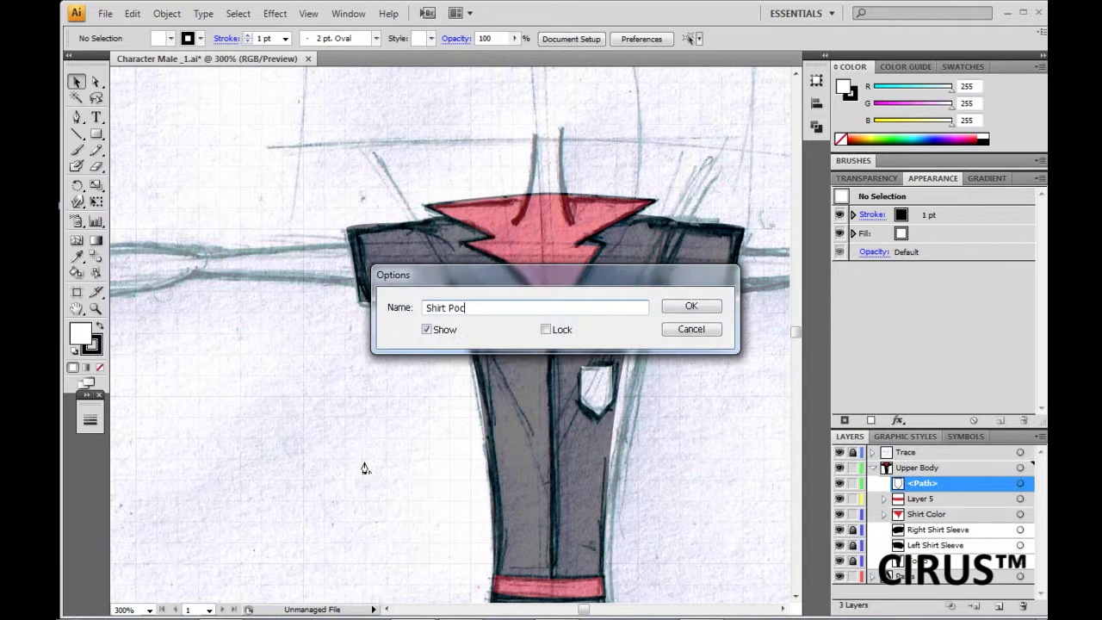
{"action": "type", "text": "et"}
{"action": "key", "text": "Return"}
On a Limbs layer below Pants, trace the right-hand fist with a white fill, from the upper wrist around the knuckles to the thumb
{"action": "key", "text": "ctrl+minus"}
{"action": "key", "text": "ctrl+plus"}
{"action": "scroll", "coordinate": [261, 491], "scroll_direction": "down", "scroll_amount": 5}
{"action": "scroll", "coordinate": [241, 500], "scroll_direction": "up", "scroll_amount": 5}
{"action": "scroll", "coordinate": [246, 475], "scroll_direction": "right", "scroll_amount": 5}
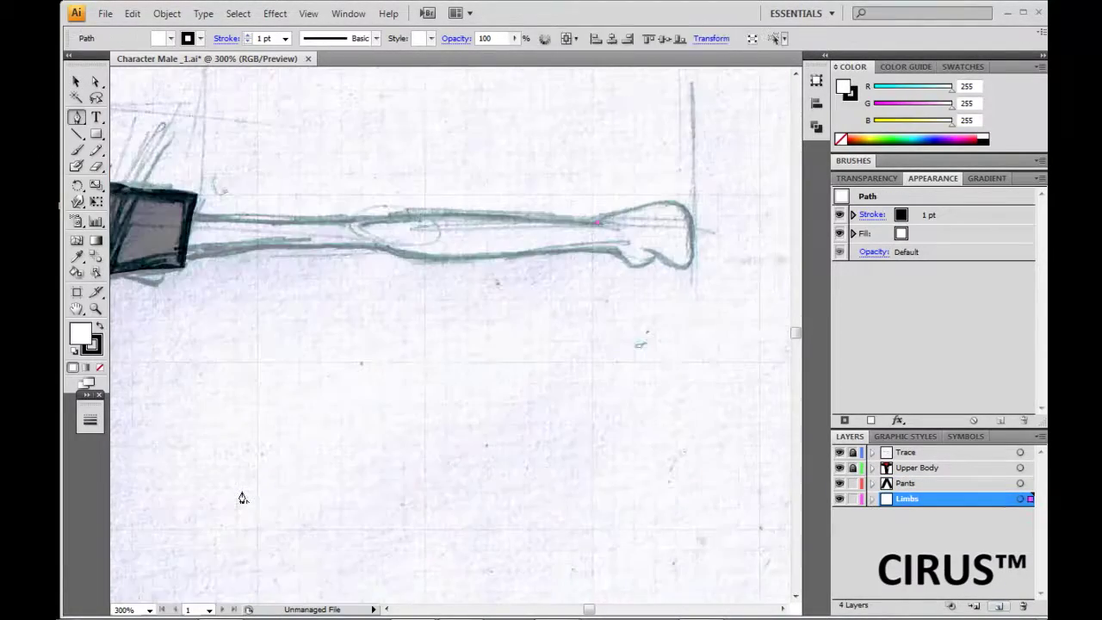
{"action": "key", "text": "ctrl+plus"}
{"action": "key", "text": "ctrl+plus"}
{"action": "key", "text": "ctrl+plus"}
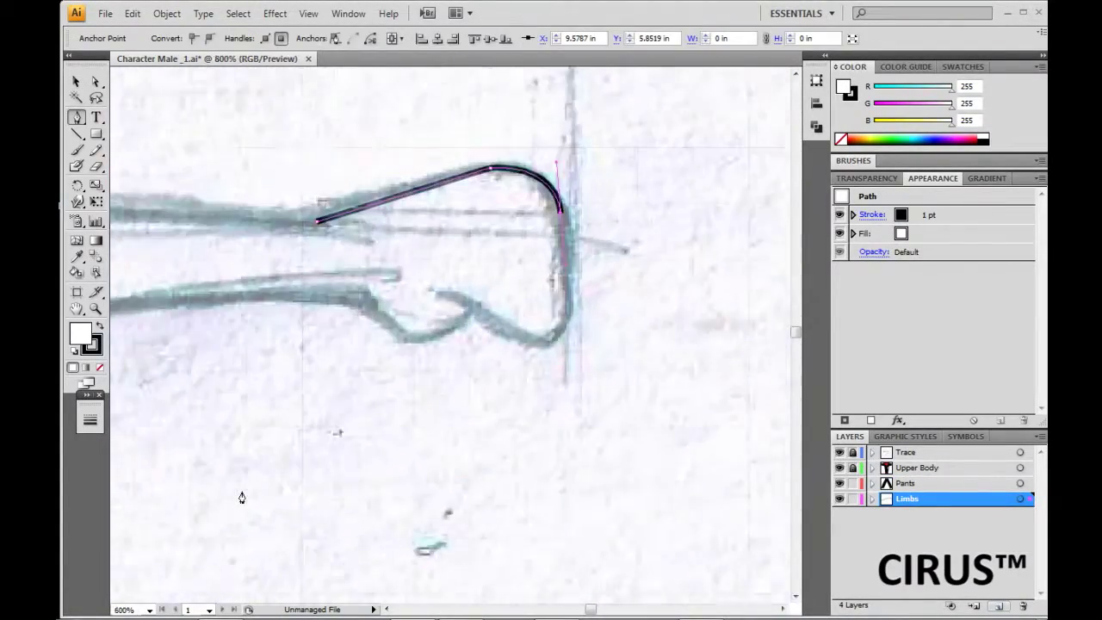
{"action": "key", "text": "f"}
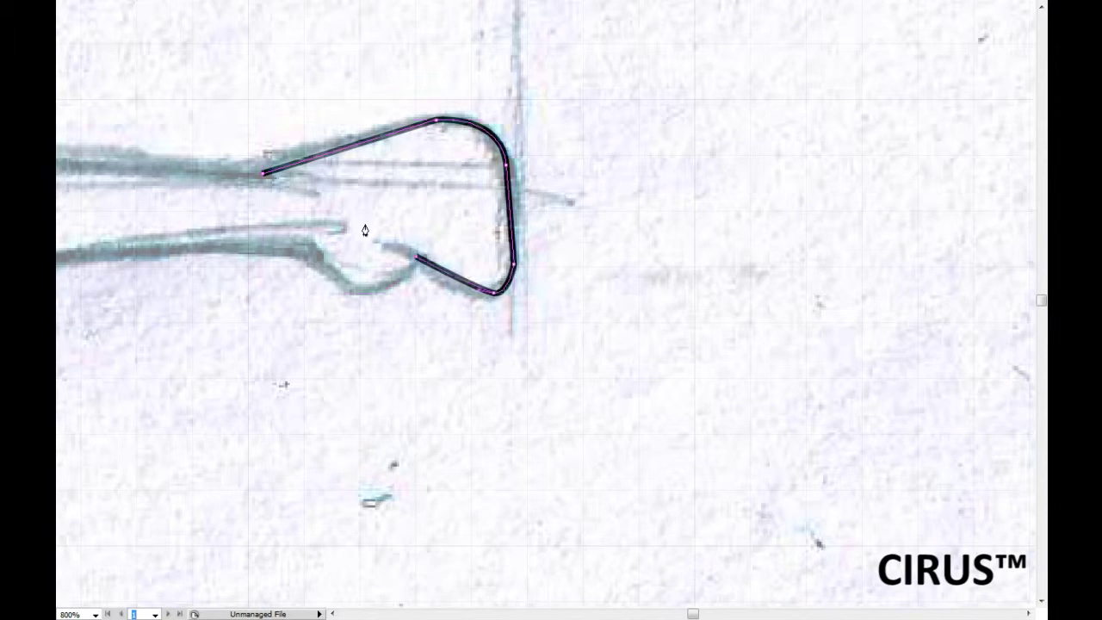
{"action": "scroll", "coordinate": [378, 206], "scroll_direction": "left", "scroll_amount": 5}
{"action": "left_click", "coordinate": [714, 250]}
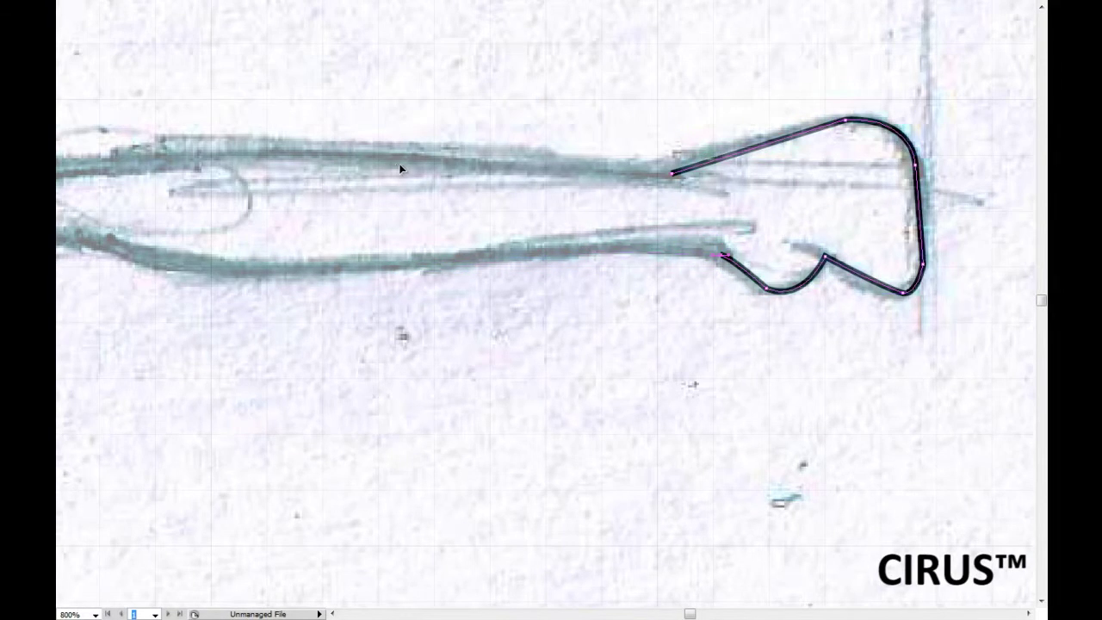
Complete the right-hand arm outline from the fist along the underside, into the sleeve and back to the wrist, and fill it with tan (RGB 195, 153, 107)
{"action": "left_click", "coordinate": [547, 249]}
{"action": "scroll", "coordinate": [404, 163], "scroll_direction": "left", "scroll_amount": 2}
{"action": "left_click", "coordinate": [197, 243]}
{"action": "scroll", "coordinate": [421, 153], "scroll_direction": "left", "scroll_amount": 5}
{"action": "scroll", "coordinate": [423, 155], "scroll_direction": "left", "scroll_amount": 4}
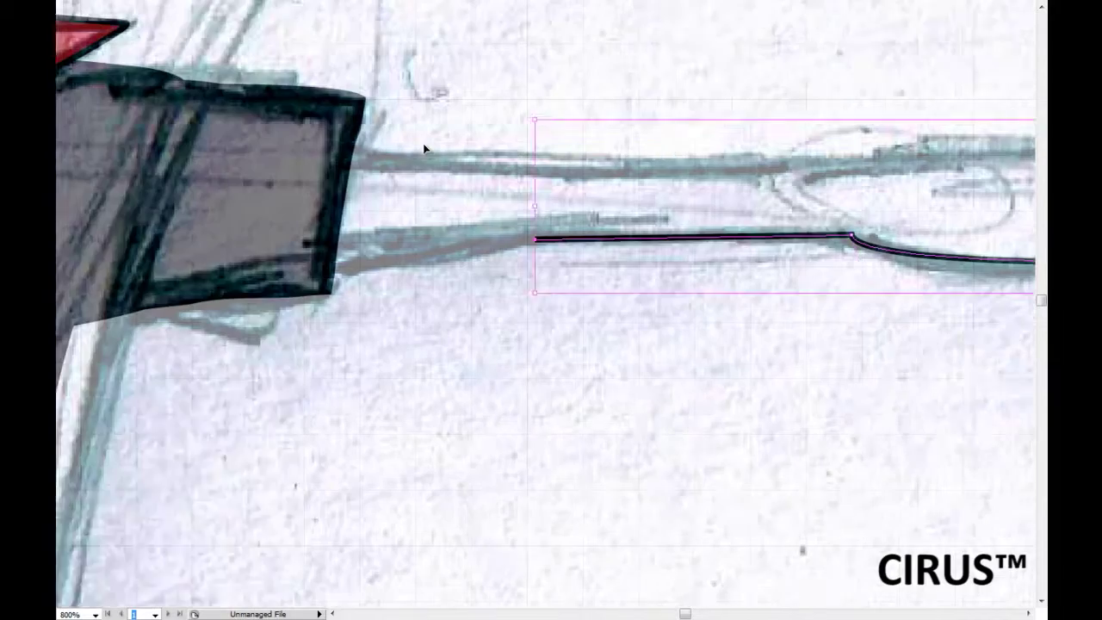
{"action": "key", "text": "ctrl+minus"}
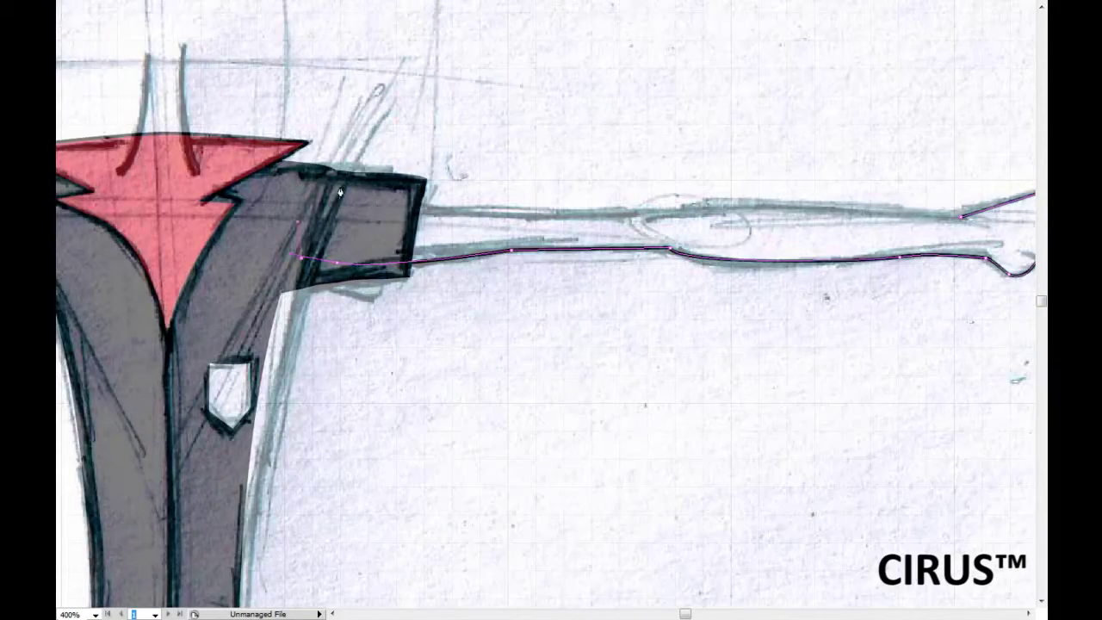
{"action": "key", "text": "ctrl+plus"}
{"action": "key", "text": "ctrl+minus"}
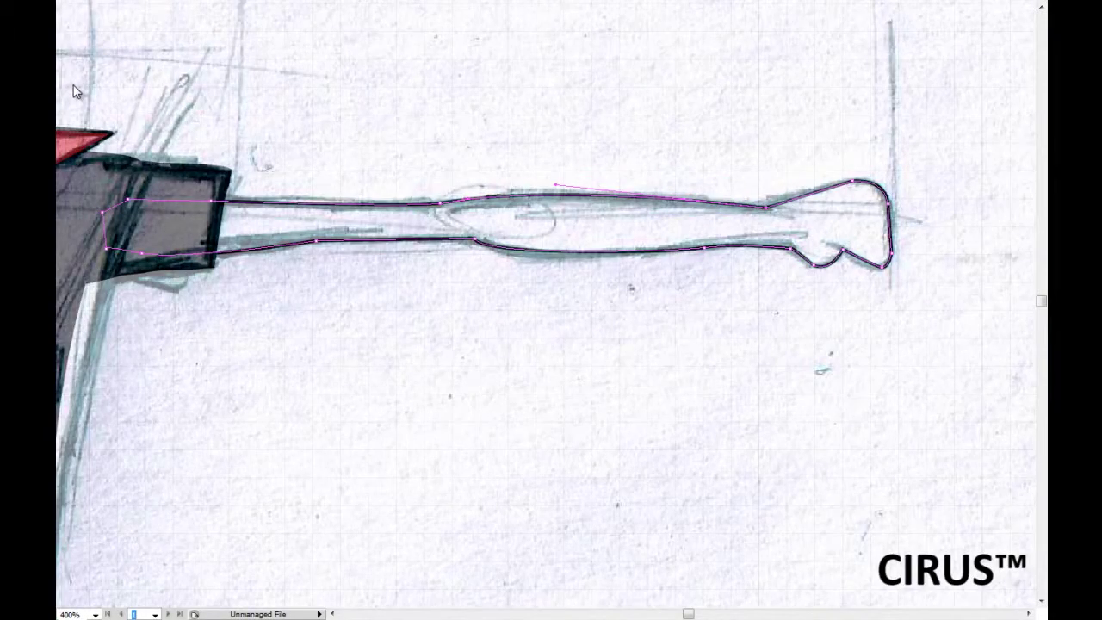
{"action": "key", "text": "ctrl+s"}
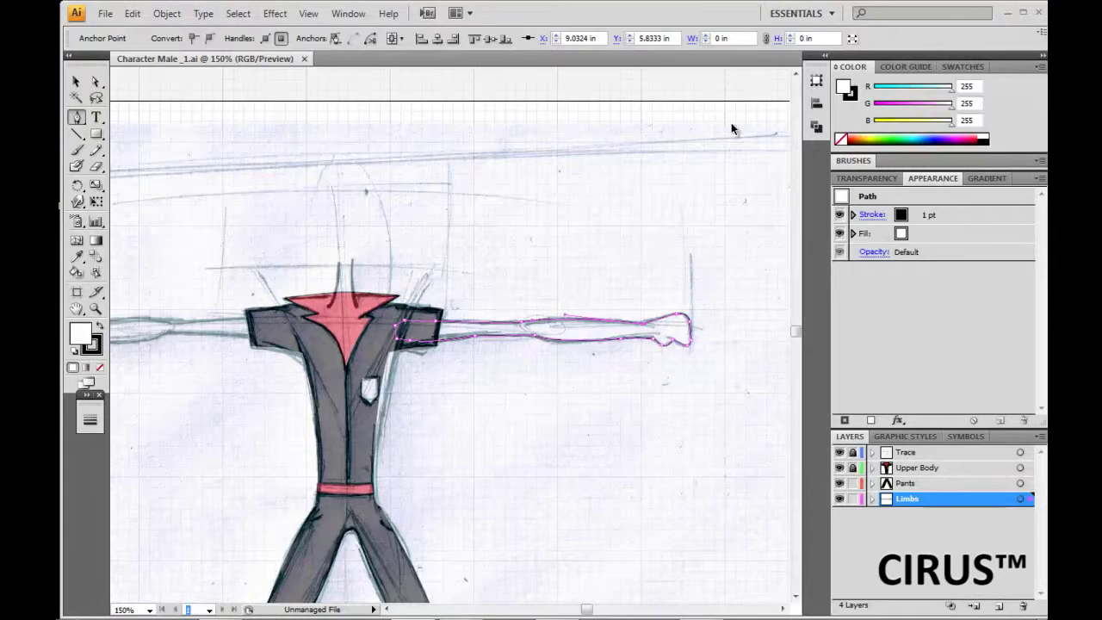
{"action": "left_click", "coordinate": [758, 185]}
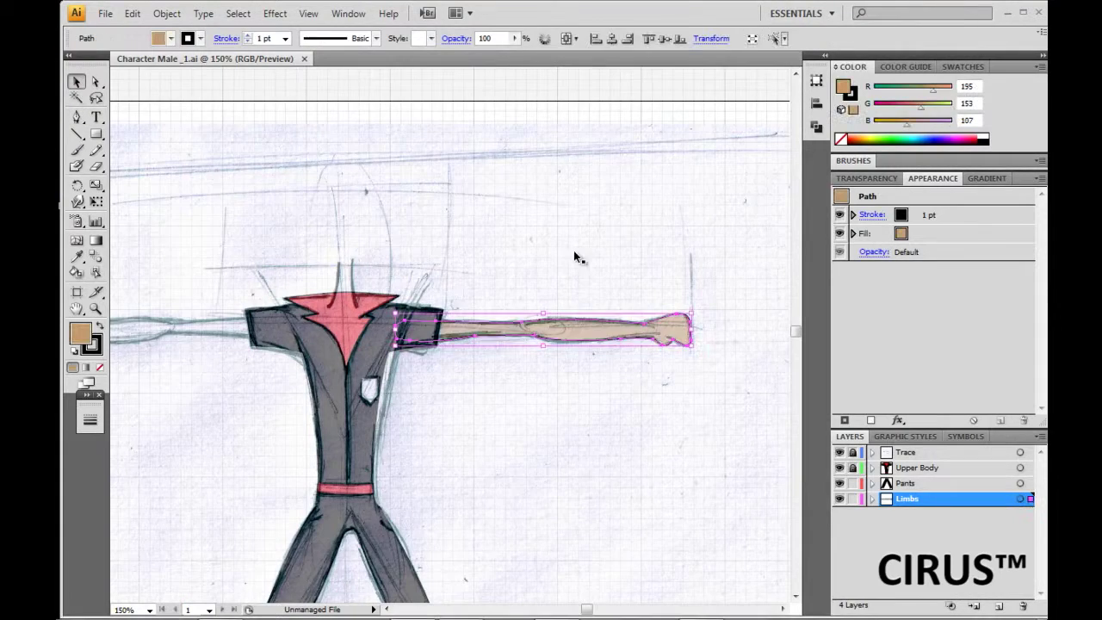
Smooth the right-hand arm's outline around the elbow, forearm and wrist with the Warp tool
{"action": "key", "text": "ctrl+plus"}
{"action": "key", "text": "ctrl+plus"}
{"action": "scroll", "coordinate": [543, 301], "scroll_direction": "up", "scroll_amount": 4}
{"action": "key", "text": "shift+r"}
{"action": "key", "text": "Return"}
{"action": "key", "text": "Return"}
{"action": "scroll", "coordinate": [391, 359], "scroll_direction": "down", "scroll_amount": 2}
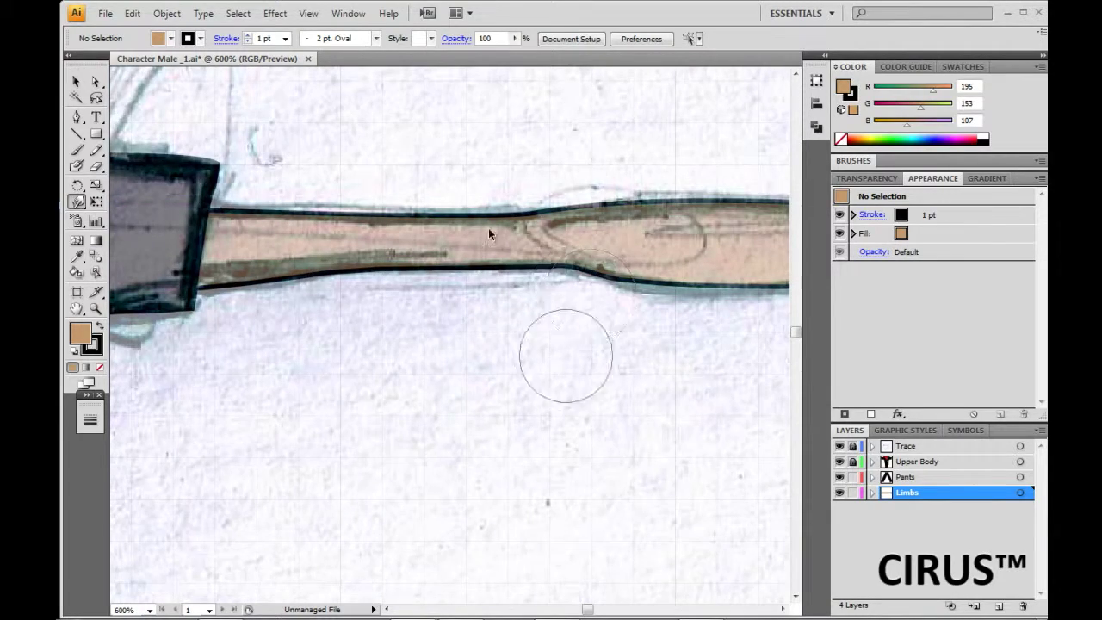
{"action": "scroll", "coordinate": [565, 355], "scroll_direction": "up", "scroll_amount": 2}
{"action": "scroll", "coordinate": [554, 283], "scroll_direction": "down", "scroll_amount": 2}
{"action": "scroll", "coordinate": [554, 283], "scroll_direction": "left", "scroll_amount": 3}
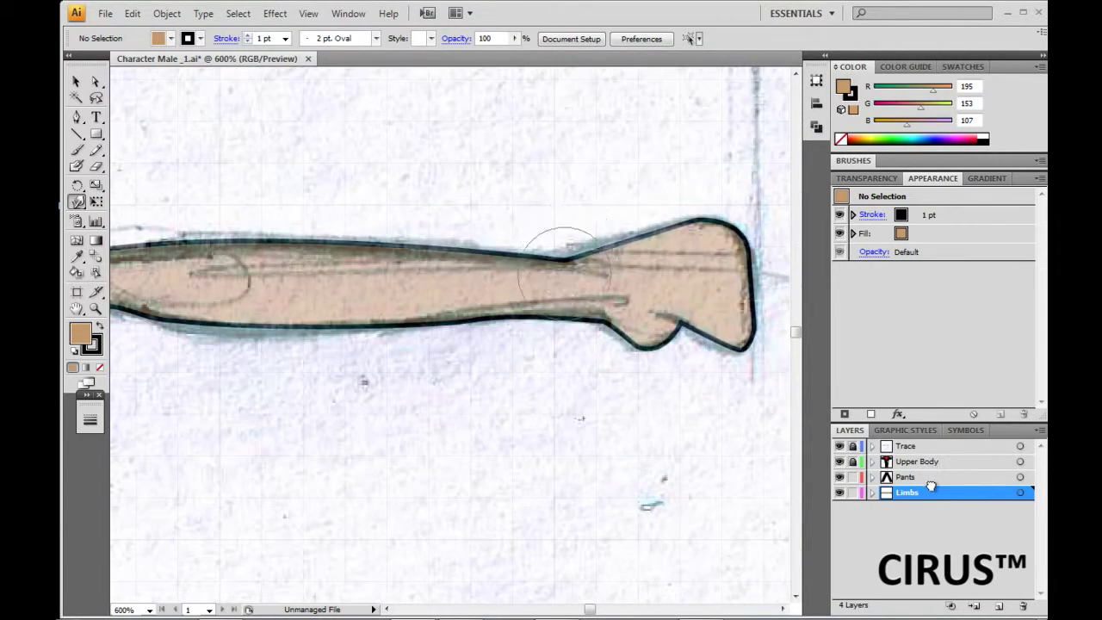
{"action": "scroll", "coordinate": [491, 185], "scroll_direction": "up", "scroll_amount": 2}
{"action": "scroll", "coordinate": [512, 287], "scroll_direction": "down", "scroll_amount": 4}
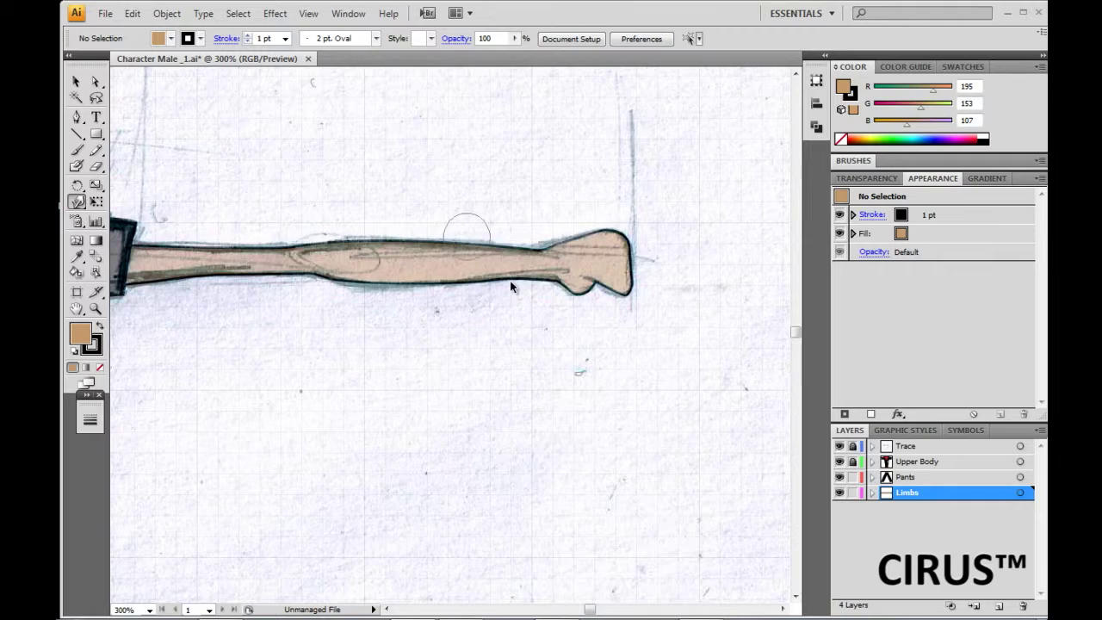
Create a mirrored copy of the finished arm with the Reflect tool and place it at the opposite sleeve
{"action": "scroll", "coordinate": [511, 284], "scroll_direction": "left", "scroll_amount": 5}
{"action": "key", "text": "v"}
{"action": "left_click", "coordinate": [511, 279]}
{"action": "scroll", "coordinate": [510, 280], "scroll_direction": "down", "scroll_amount": 2}
{"action": "key", "text": "o"}
{"action": "left_click", "coordinate": [520, 263], "text": "alt"}
{"action": "key", "text": "Return"}
{"action": "scroll", "coordinate": [519, 270], "scroll_direction": "left", "scroll_amount": 3}
{"action": "key", "text": "ctrl+shift+a"}
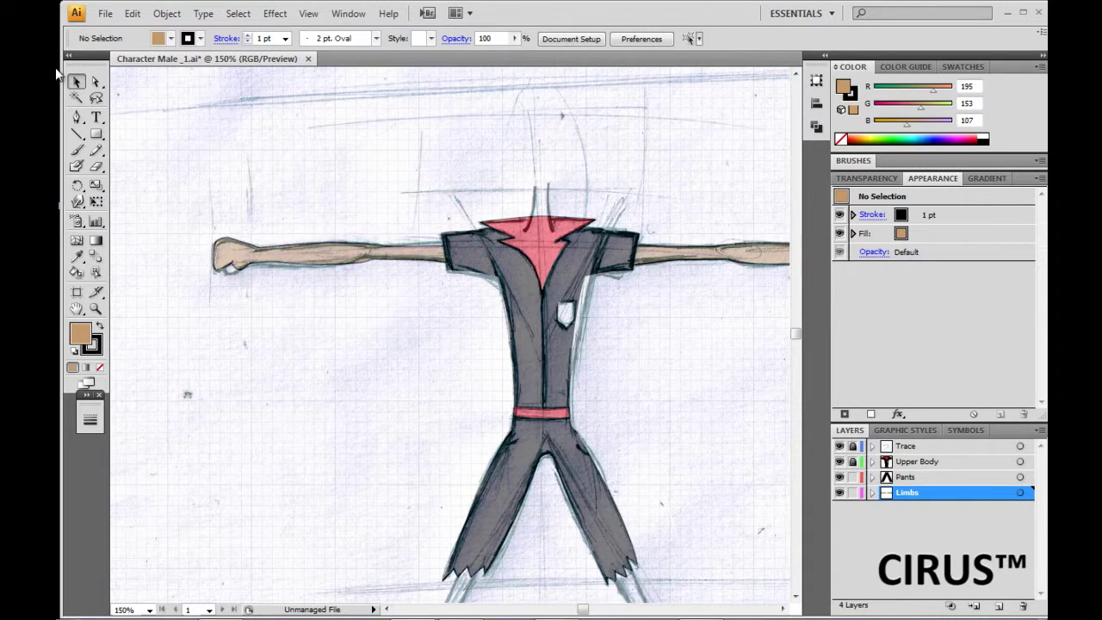
Trace the right-hand lower leg in tan with the Pen tool, starting at the front ankle and tucking its upper end behind the pants hem
{"action": "scroll", "coordinate": [184, 118], "scroll_direction": "down", "scroll_amount": 1}
{"action": "scroll", "coordinate": [379, 237], "scroll_direction": "up", "scroll_amount": 2}
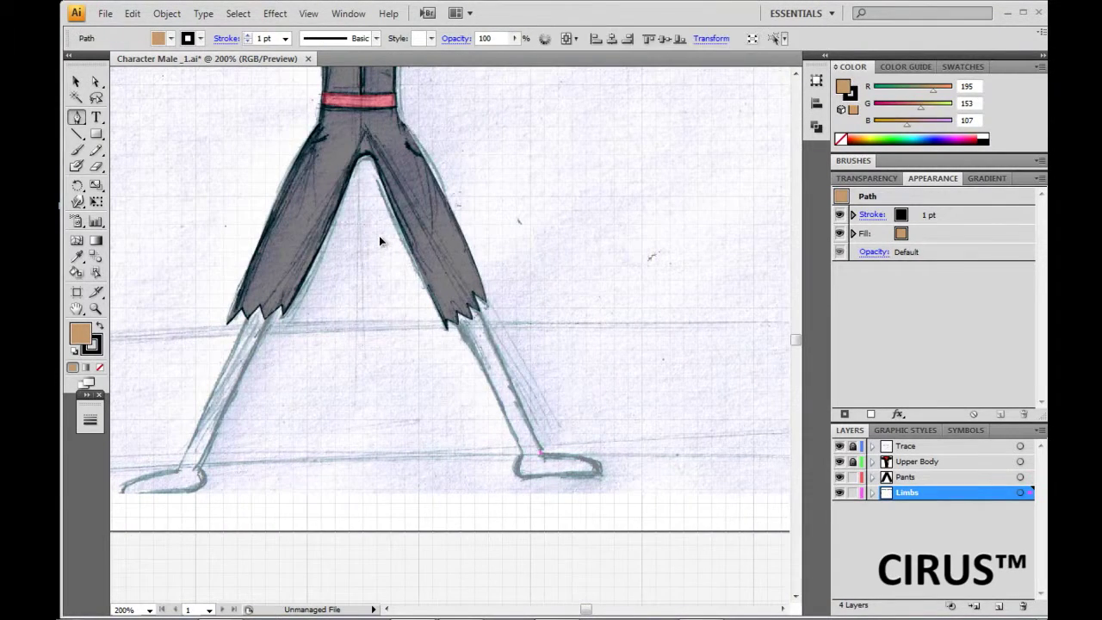
{"action": "left_click", "coordinate": [435, 268]}
{"action": "left_click", "coordinate": [449, 262]}
{"action": "left_click", "coordinate": [477, 303]}
{"action": "left_click", "coordinate": [540, 451]}
{"action": "left_click", "coordinate": [460, 324]}
{"action": "left_click", "coordinate": [434, 269]}
{"action": "left_click", "coordinate": [459, 323]}
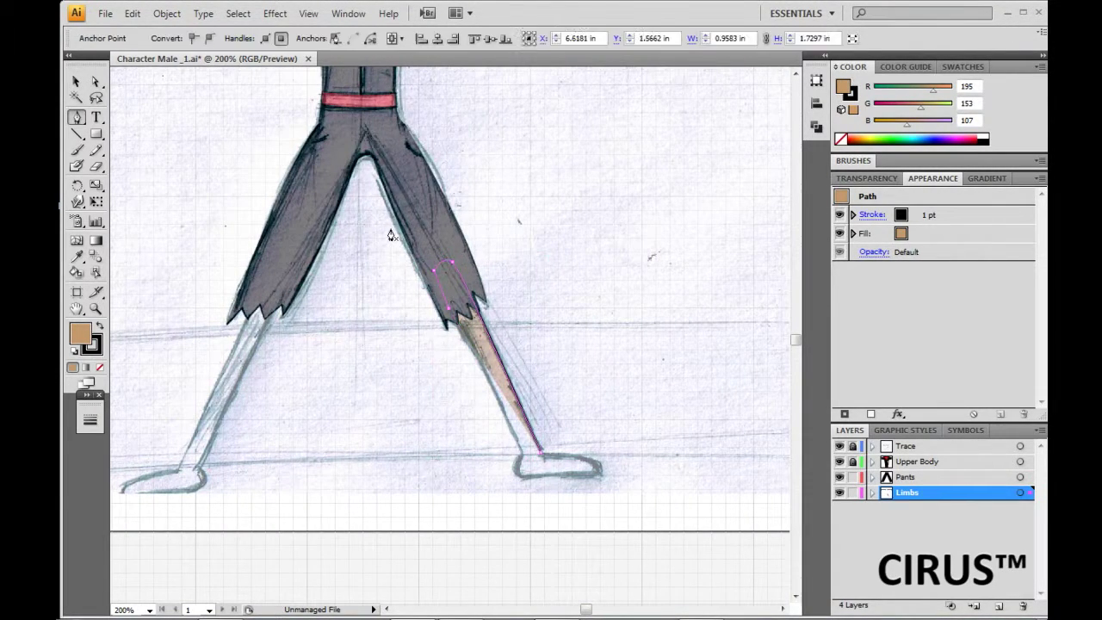
Continue the leg path around the heel, sole and toes of the foot and close it at the front ankle
{"action": "scroll", "coordinate": [385, 234], "scroll_direction": "up", "scroll_amount": 3}
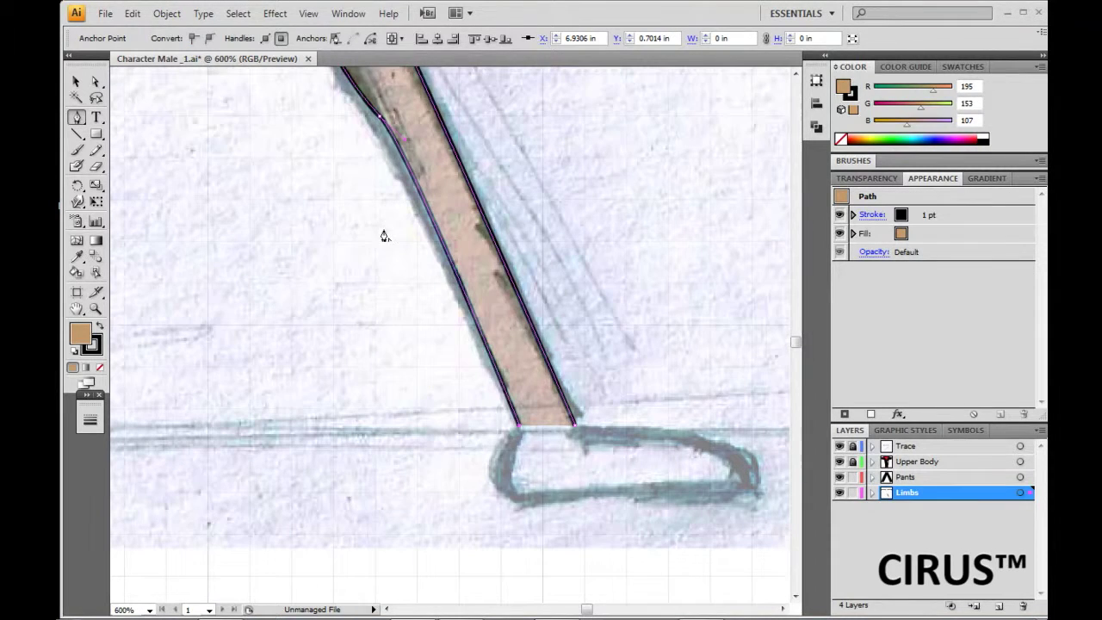
{"action": "left_click", "coordinate": [586, 494]}
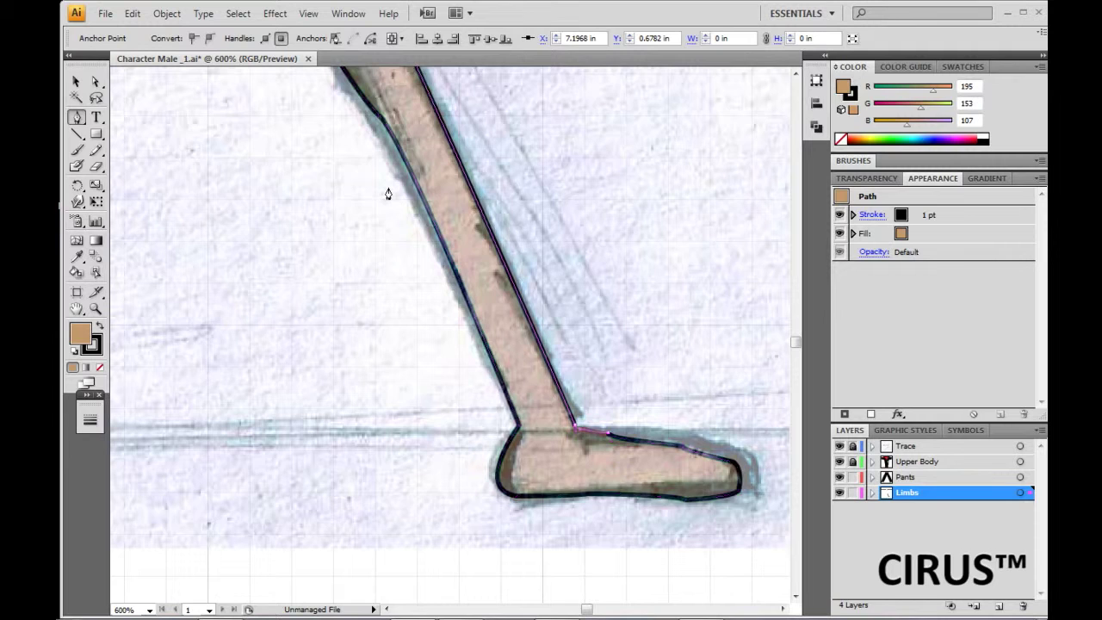
{"action": "left_click", "coordinate": [388, 193], "text": "ctrl"}
{"action": "left_click", "coordinate": [492, 203], "text": "ctrl"}
Round the corner where the shin meets the top of the foot, using additional anchor points on the leg path
{"action": "key", "text": "shift+r"}
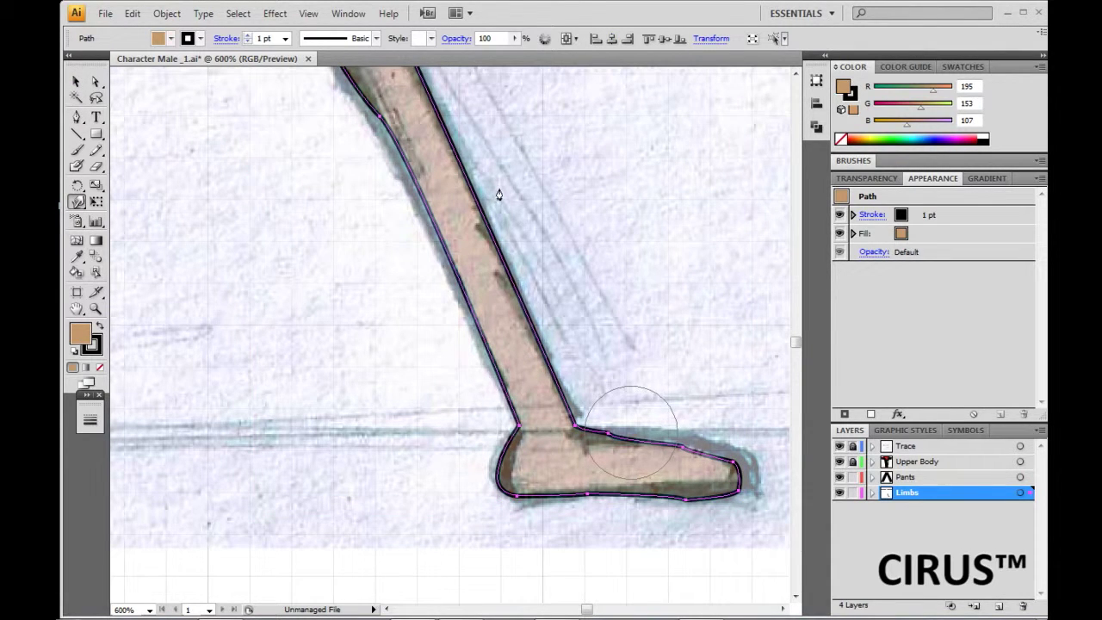
{"action": "scroll", "coordinate": [498, 191], "scroll_direction": "down", "scroll_amount": 3}
{"action": "scroll", "coordinate": [497, 191], "scroll_direction": "up", "scroll_amount": 5}
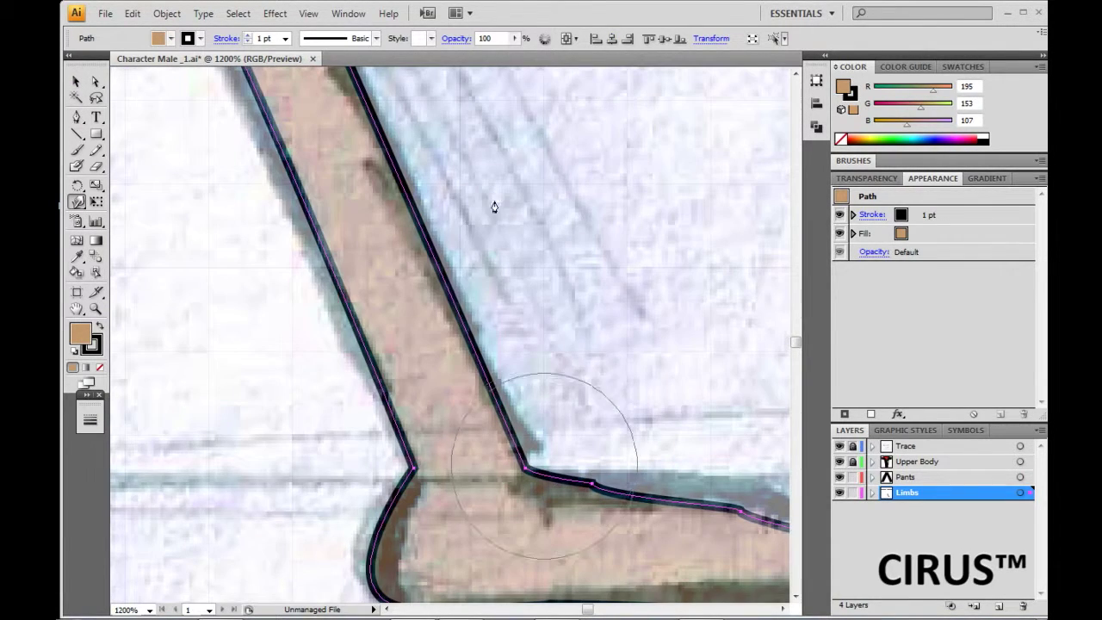
{"action": "key", "text": "p"}
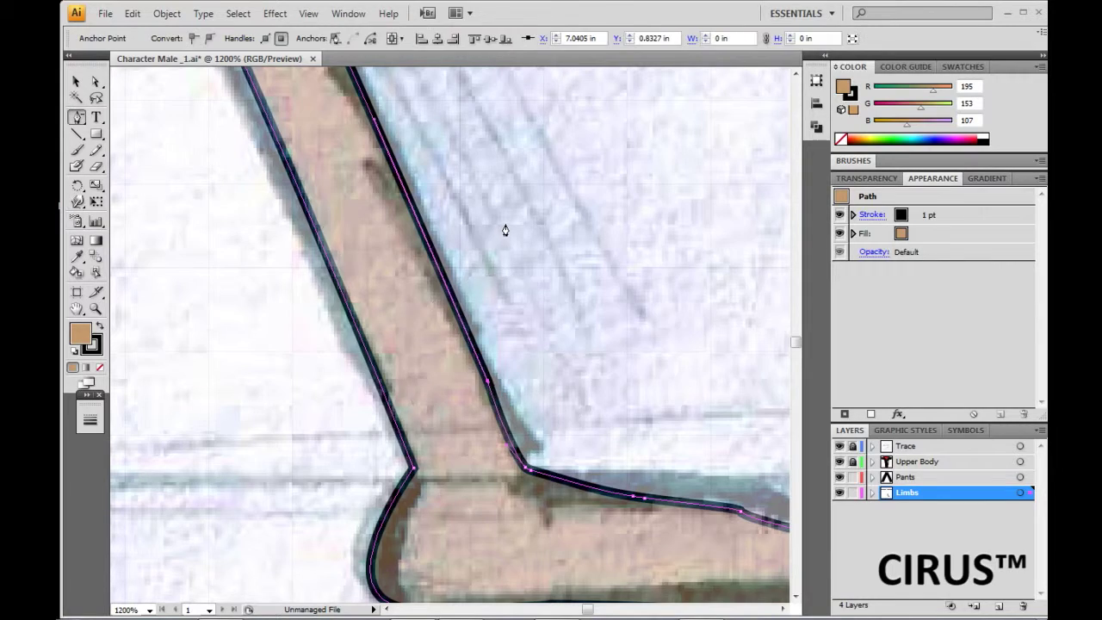
{"action": "scroll", "coordinate": [503, 231], "scroll_direction": "down", "scroll_amount": 3}
{"action": "scroll", "coordinate": [507, 234], "scroll_direction": "down", "scroll_amount": 3}
{"action": "scroll", "coordinate": [504, 238], "scroll_direction": "up", "scroll_amount": 4}
Refine the outline of the right-hand leg and foot with the Warp tool, adjusting its brush options
{"action": "key", "text": "shift+r"}
{"action": "double_click", "coordinate": [77, 200]}
{"action": "left_click", "coordinate": [515, 241]}
{"action": "key", "text": "Return"}
{"action": "scroll", "coordinate": [522, 237], "scroll_direction": "down", "scroll_amount": 3}
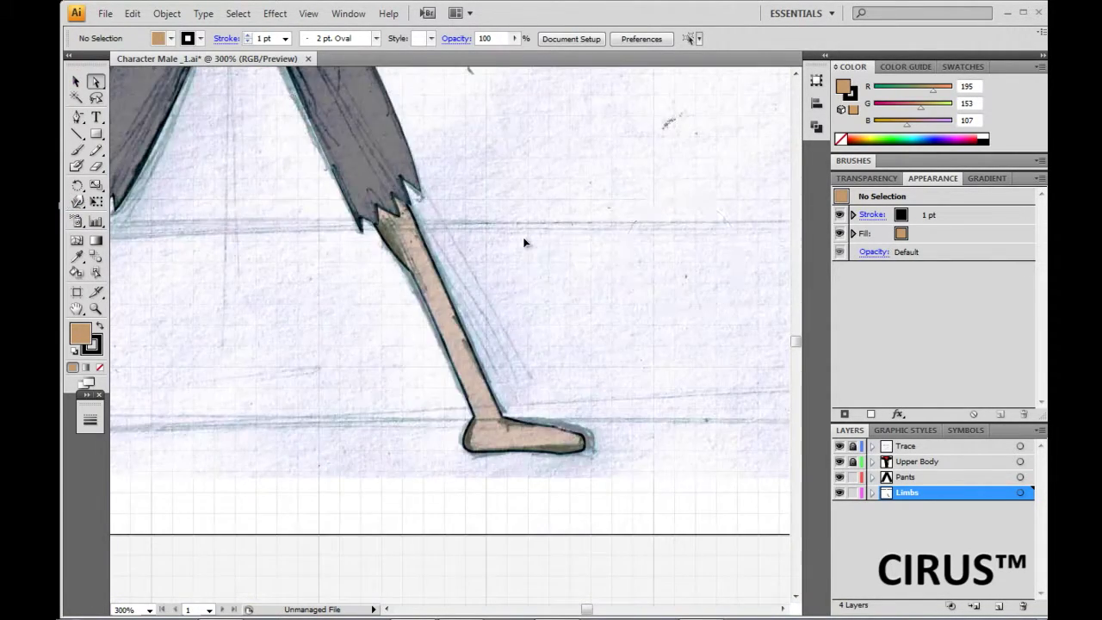
{"action": "scroll", "coordinate": [523, 241], "scroll_direction": "up", "scroll_amount": 3}
{"action": "key", "text": "v"}
{"action": "left_click", "coordinate": [523, 245]}
{"action": "key", "text": "p"}
{"action": "key", "text": "shift+r"}
{"action": "double_click", "coordinate": [76, 201]}
{"action": "left_click", "coordinate": [514, 216]}
{"action": "key", "text": "Return"}
{"action": "scroll", "coordinate": [408, 248], "scroll_direction": "down", "scroll_amount": 4}
{"action": "key", "text": "v"}
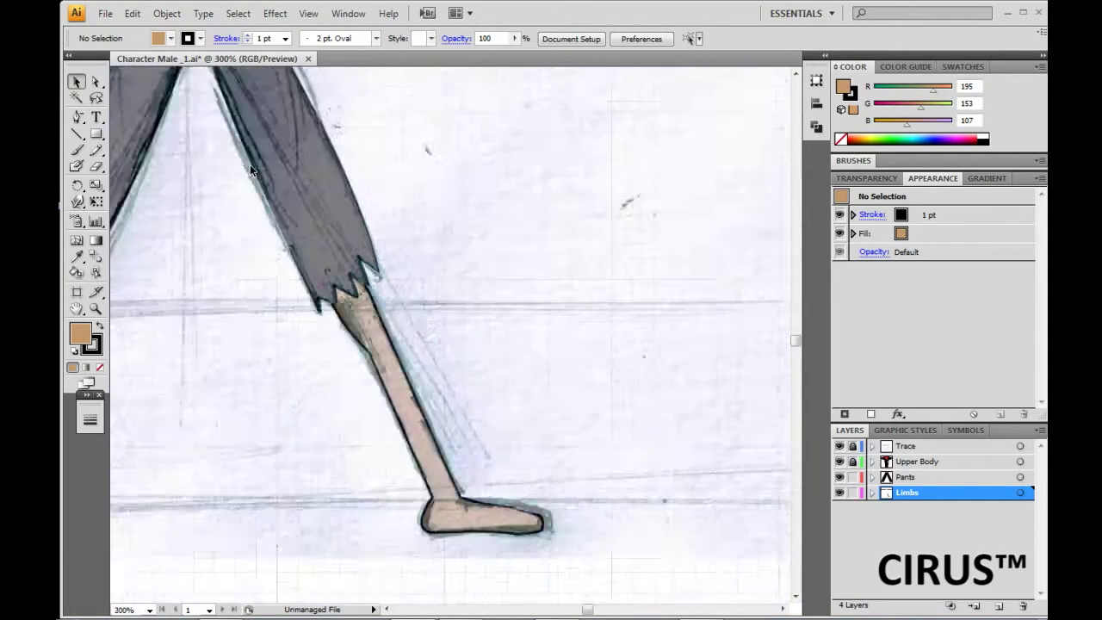
Copy and paste the leg, reflect the copy and place it under the opposite pants hem
{"action": "key", "text": "ctrl+z"}
{"action": "key", "text": "ctrl+c"}
{"action": "key", "text": "ctrl+v"}
{"action": "key", "text": "alt+o"}
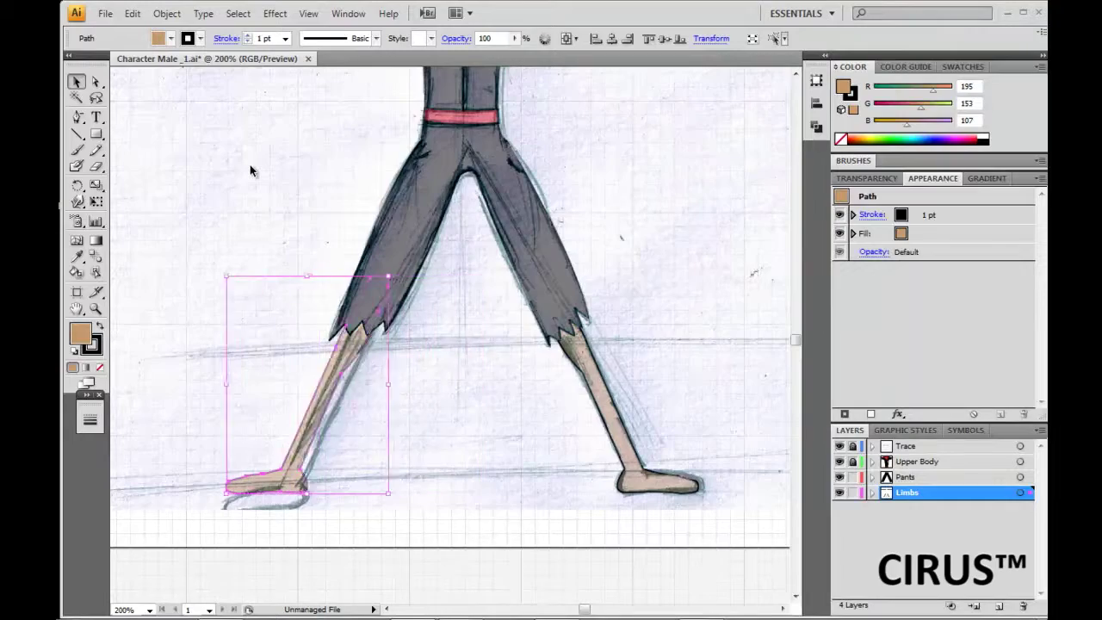
{"action": "left_click", "coordinate": [249, 169]}
{"action": "scroll", "coordinate": [519, 163], "scroll_direction": "down", "scroll_amount": 3}
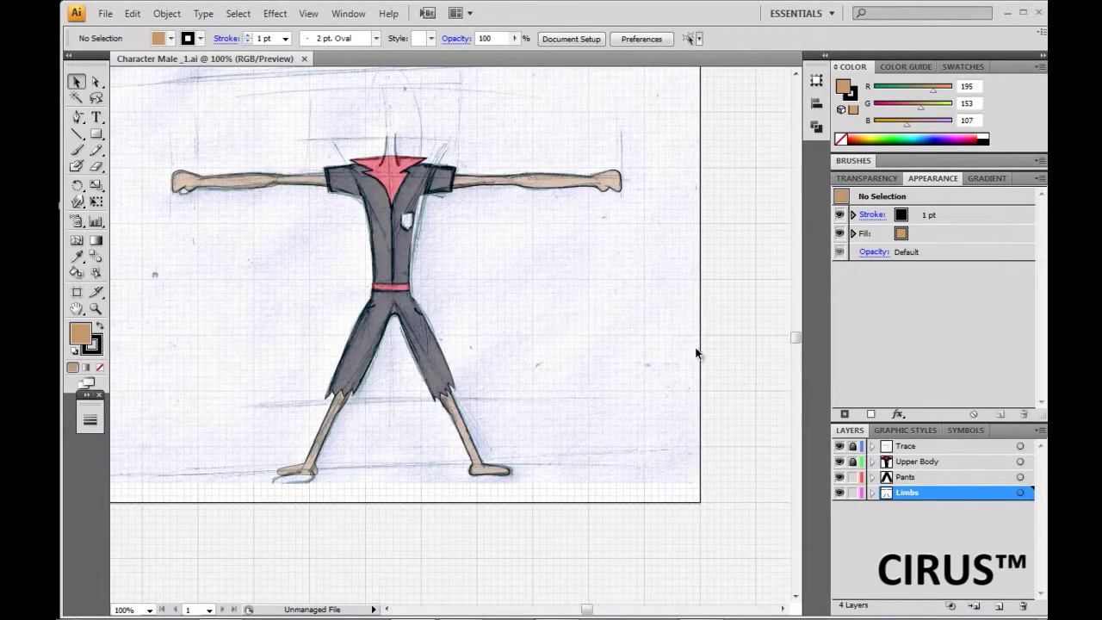
Name the paths in the Limbs layer Left Leg, Right Leg, Left Arm and Right Arm
{"action": "scroll", "coordinate": [447, 272], "scroll_direction": "up", "scroll_amount": 3}
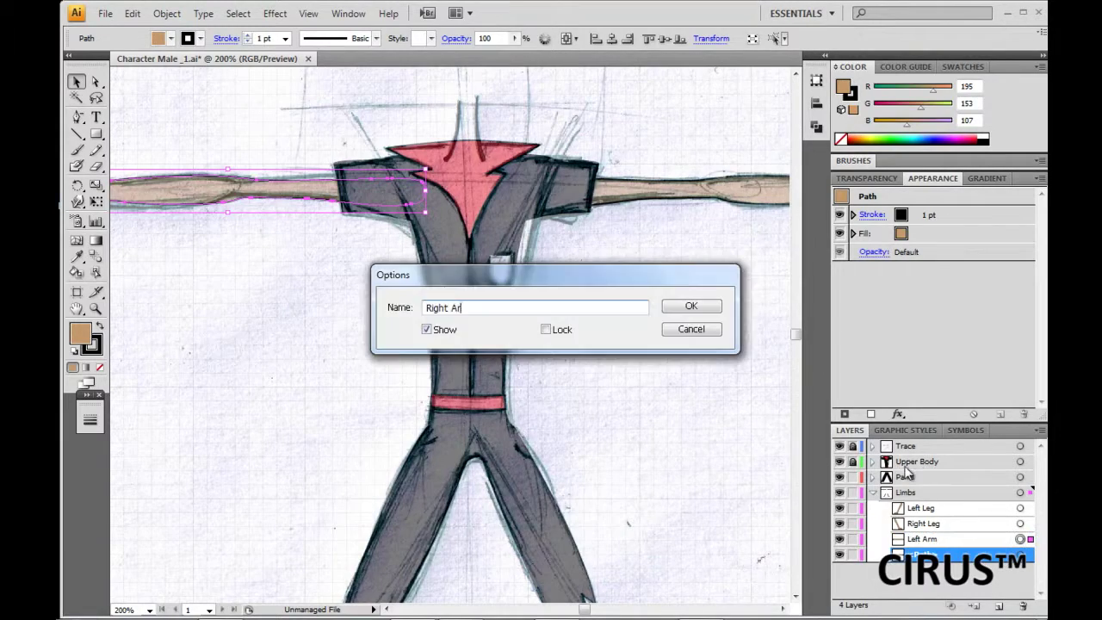
{"action": "key", "text": "Return"}
{"action": "key", "text": "ctrl+shift+a"}
Add a Neck sublayer in the Upper Body layer and draw the tan neck above the collar with the Pen tool
{"action": "key", "text": "ctrl+minus"}
{"action": "key", "text": "ctrl+plus"}
{"action": "key", "text": "ctrl+plus"}
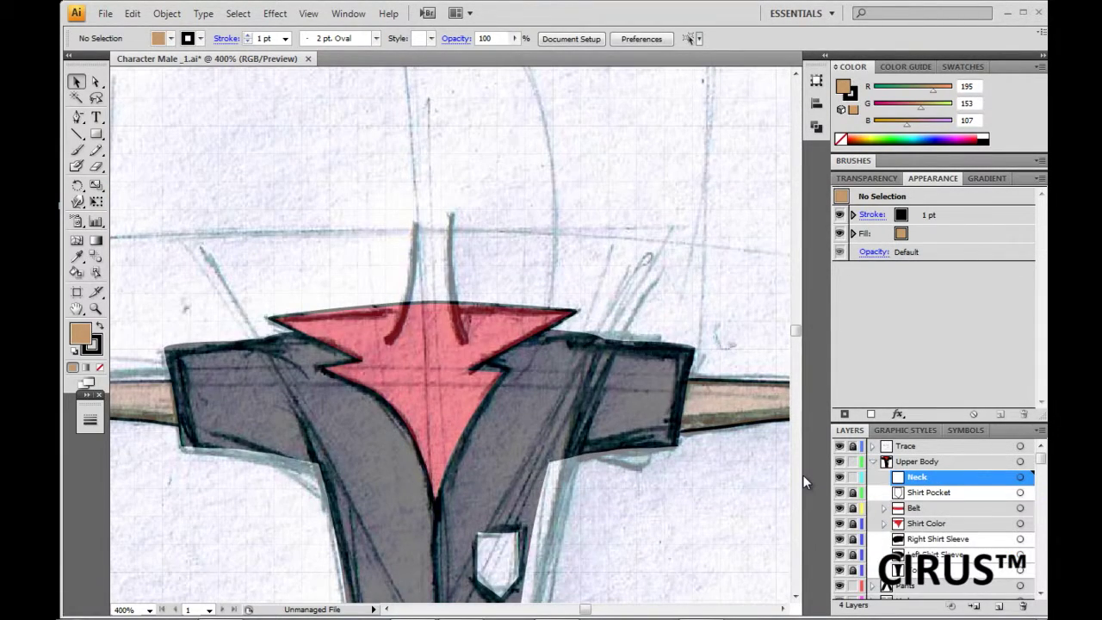
{"action": "key", "text": "p"}
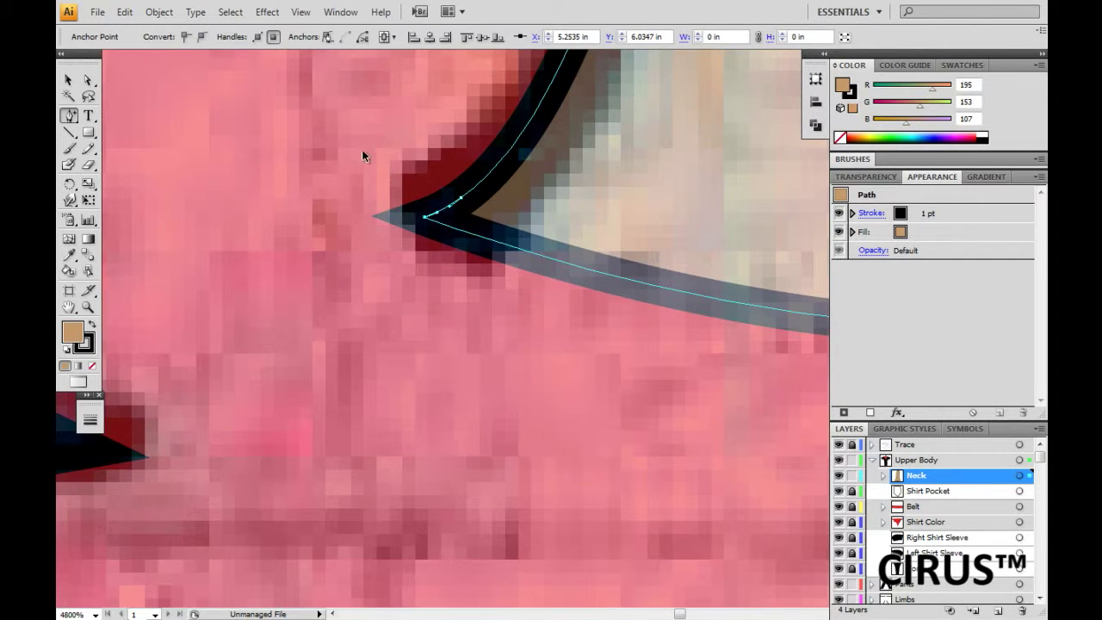
Round off the two sharp lower corners of the neck shape where it meets the collar by editing their anchor points
{"action": "key", "text": "shift+r"}
{"action": "key", "text": "ctrl+z"}
{"action": "key", "text": "a"}
{"action": "key", "text": "ctrl+plus"}
{"action": "key", "text": "ctrl+z"}
{"action": "key", "text": "ctrl+z"}
{"action": "key", "text": "ctrl+z"}
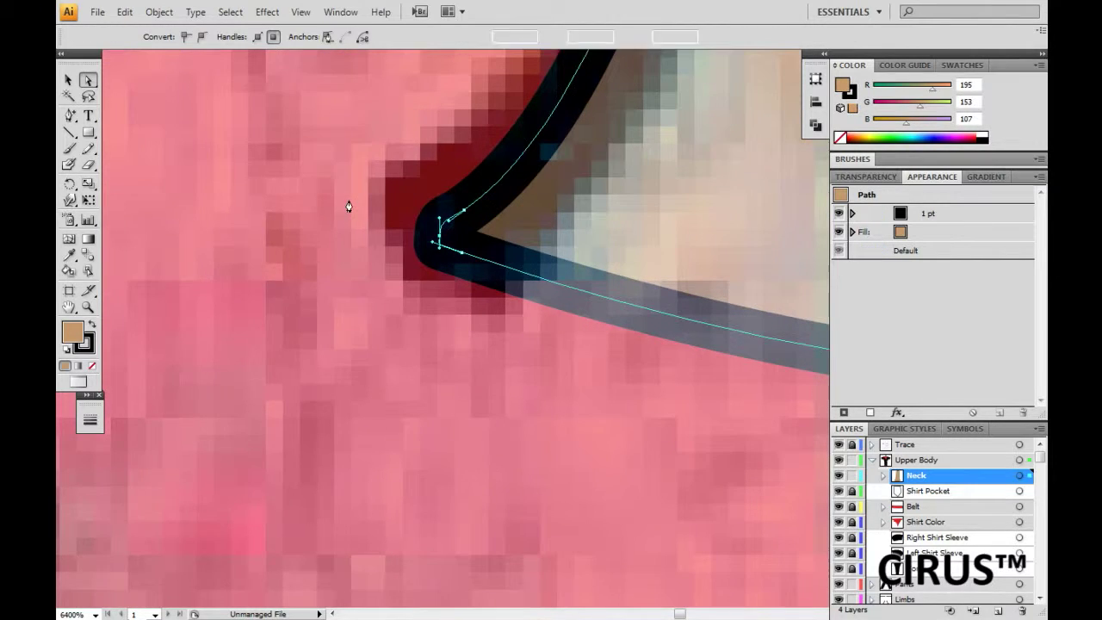
{"action": "key", "text": "ctrl+z"}
{"action": "key", "text": "ctrl+z"}
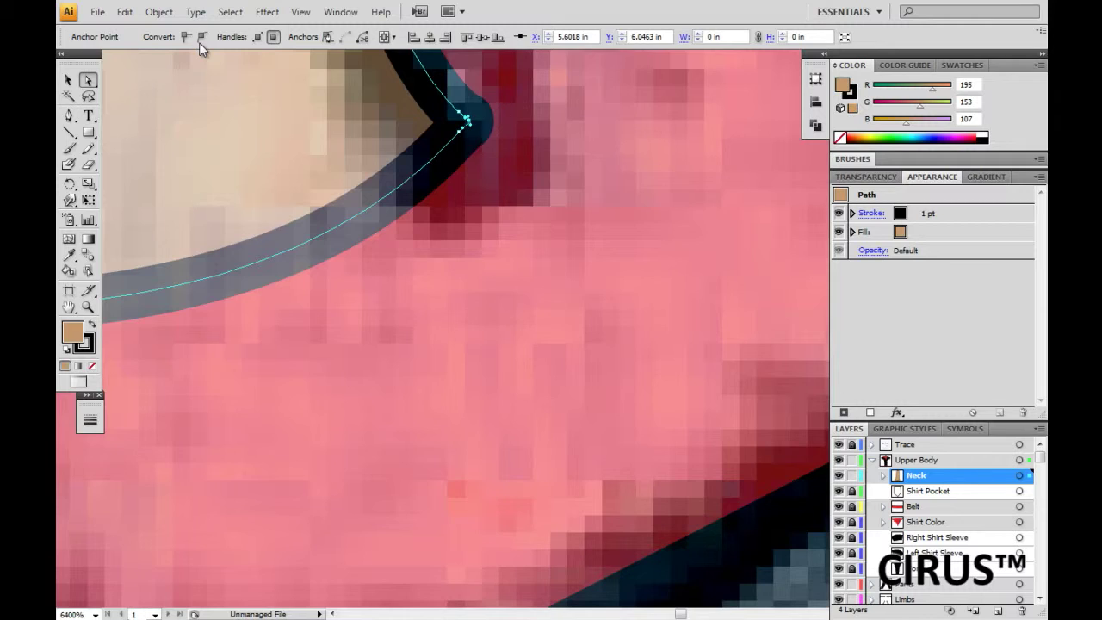
View the whole character on the artboard to check the neck and limbs
{"action": "key", "text": "ctrl+minus"}
{"action": "key", "text": "ctrl+minus"}
{"action": "key", "text": "ctrl+minus"}
{"action": "key", "text": "ctrl+minus"}
{"action": "key", "text": "ctrl+minus"}
{"action": "key", "text": "ctrl+minus"}
{"action": "key", "text": "ctrl+minus"}
{"action": "key", "text": "ctrl+minus"}
{"action": "key", "text": "ctrl+minus"}
{"action": "key", "text": "ctrl+minus"}
{"action": "key", "text": "ctrl+minus"}
{"action": "key", "text": "ctrl+minus"}
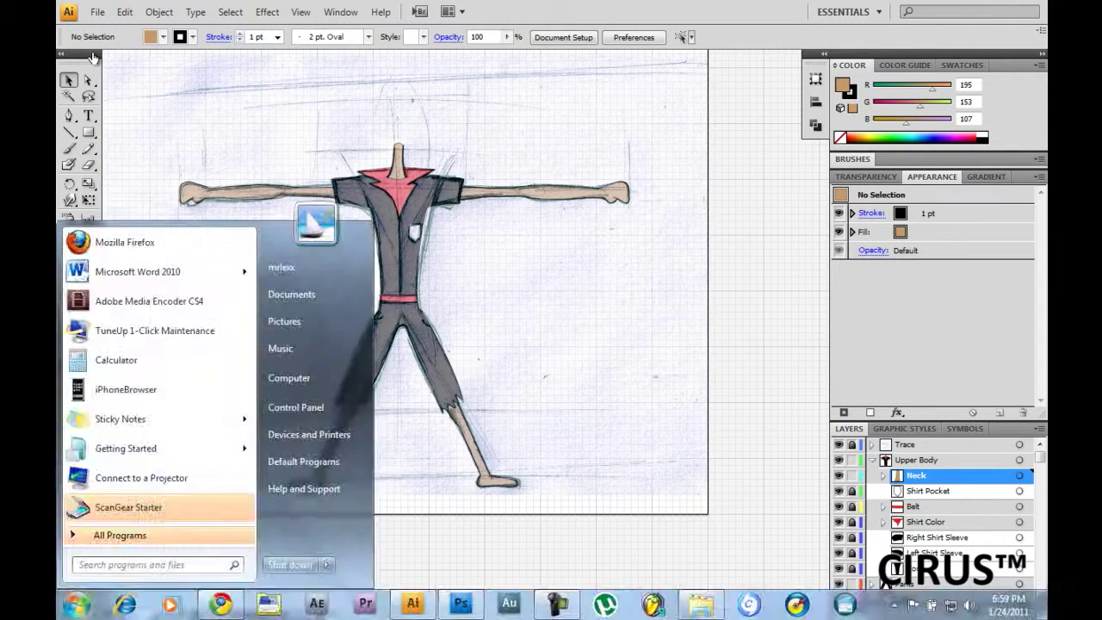